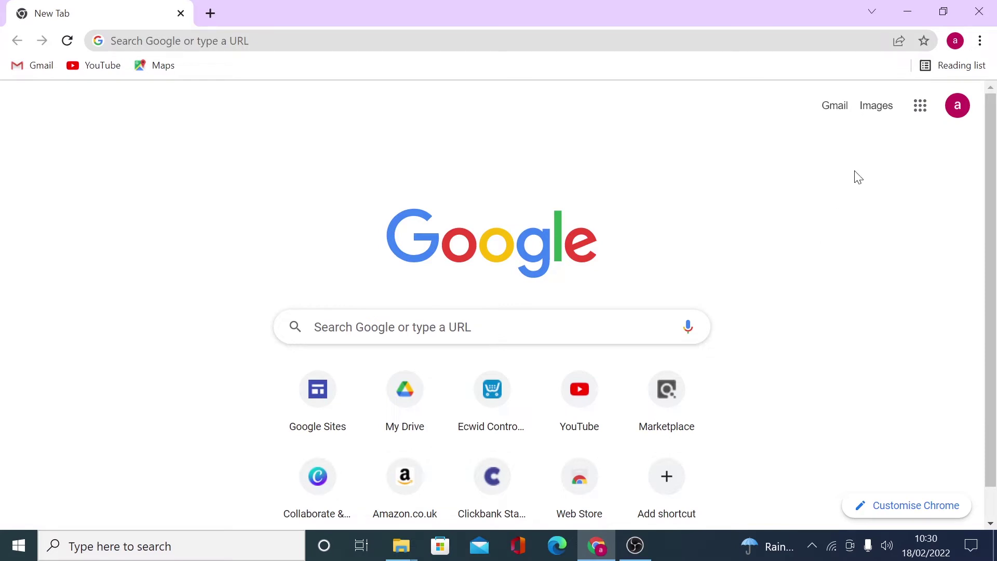
- Open Google Calendar in the browser, read through the welcome message and dismiss it
click(919, 106)
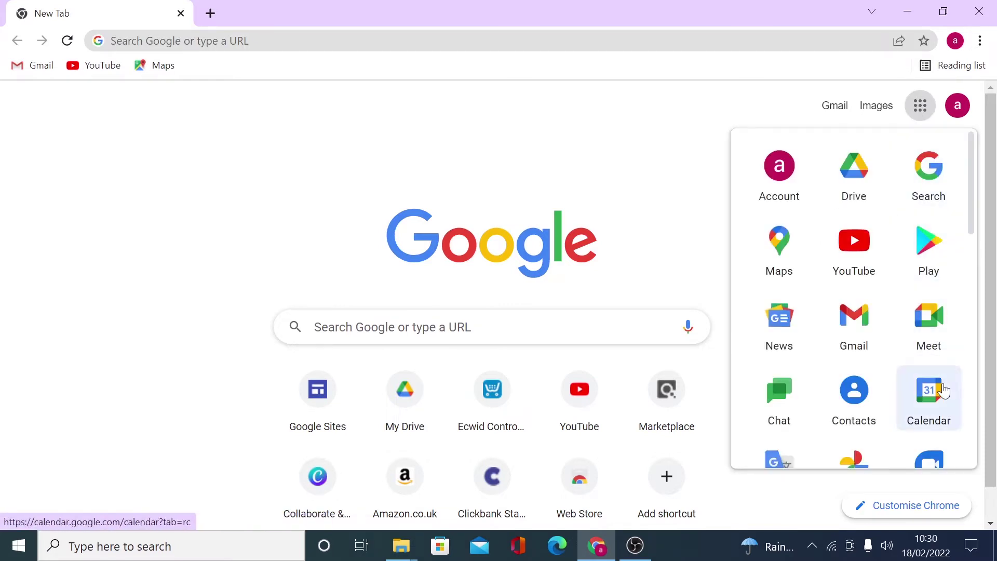
click(421, 41)
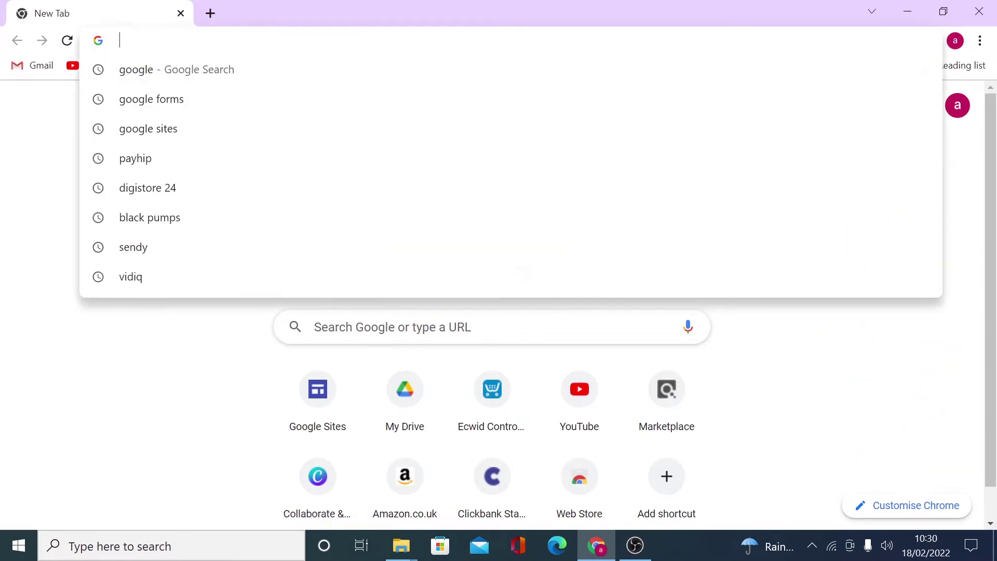
text(calder)
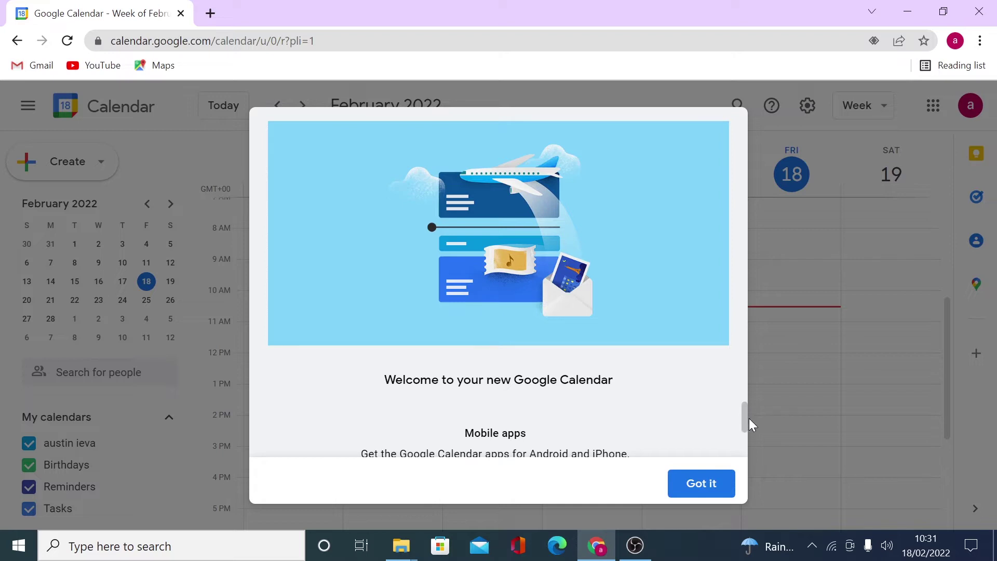
drag(743, 414, 738, 453)
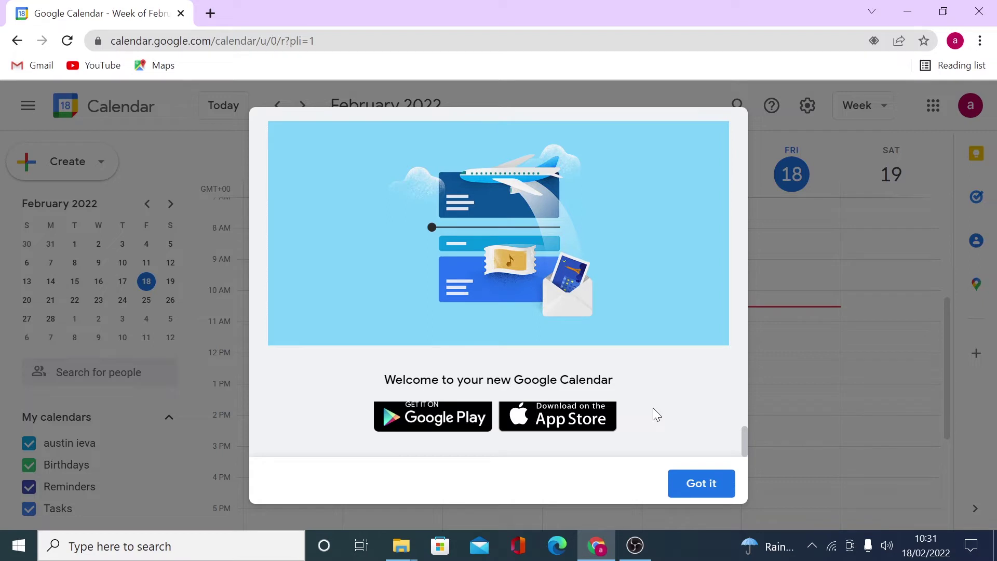
click(689, 475)
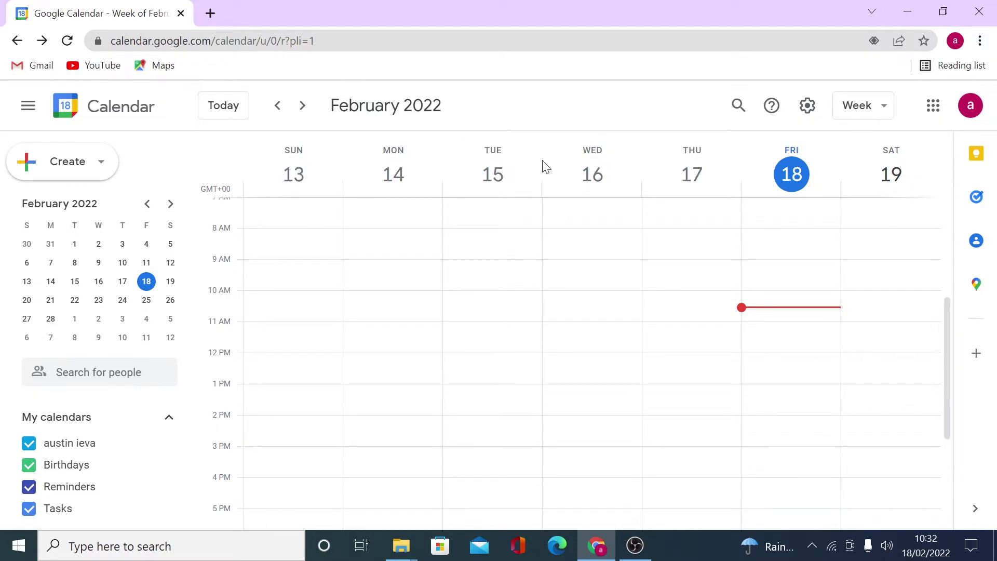
- View the calendar in the Day, Month and Year layouts in turn
click(883, 116)
click(879, 145)
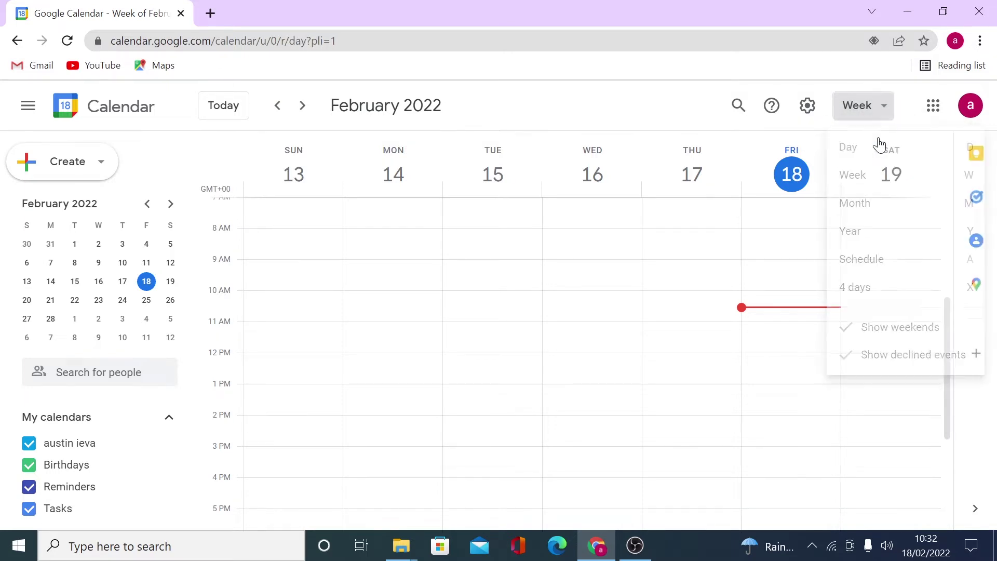
click(886, 118)
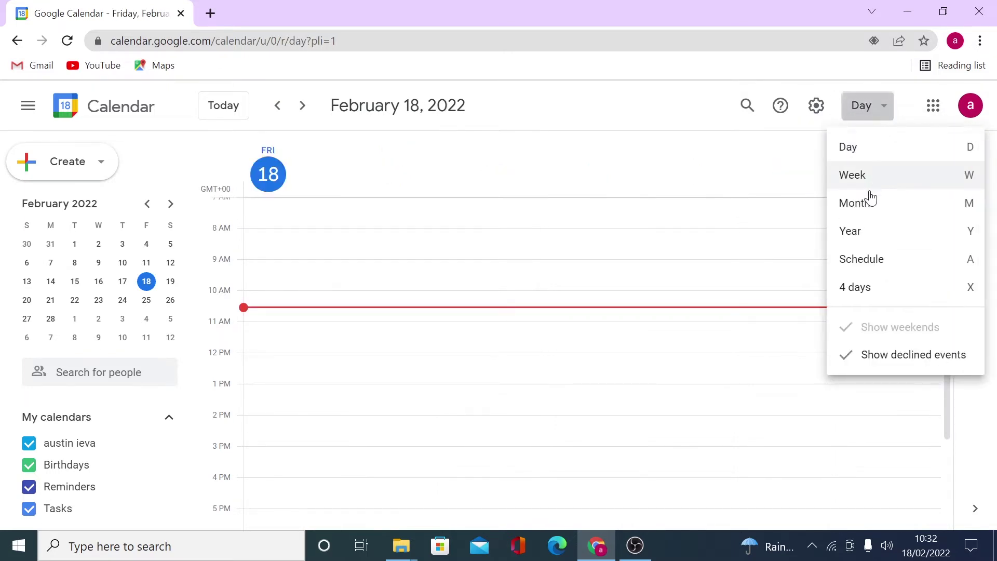
click(866, 207)
click(885, 105)
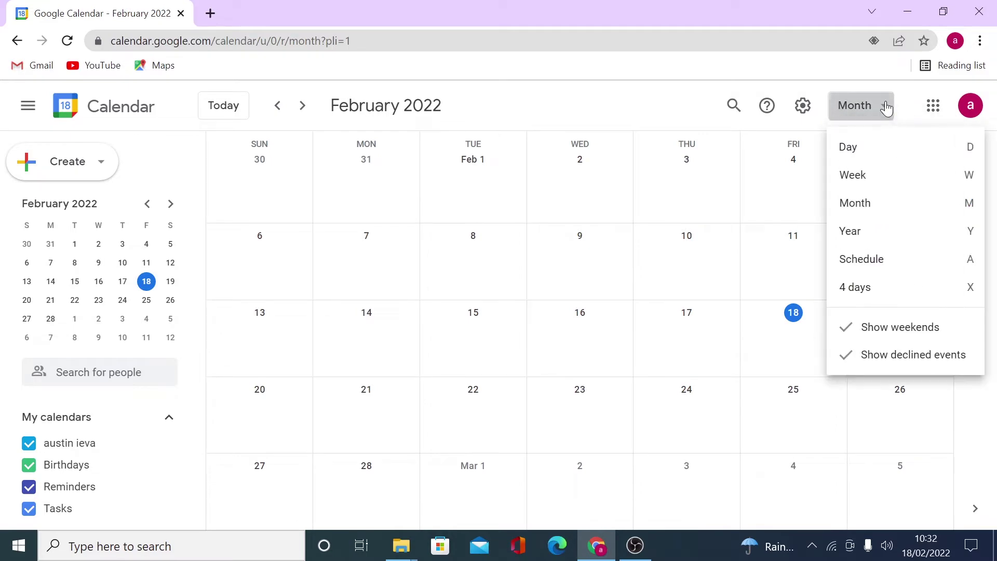
click(887, 231)
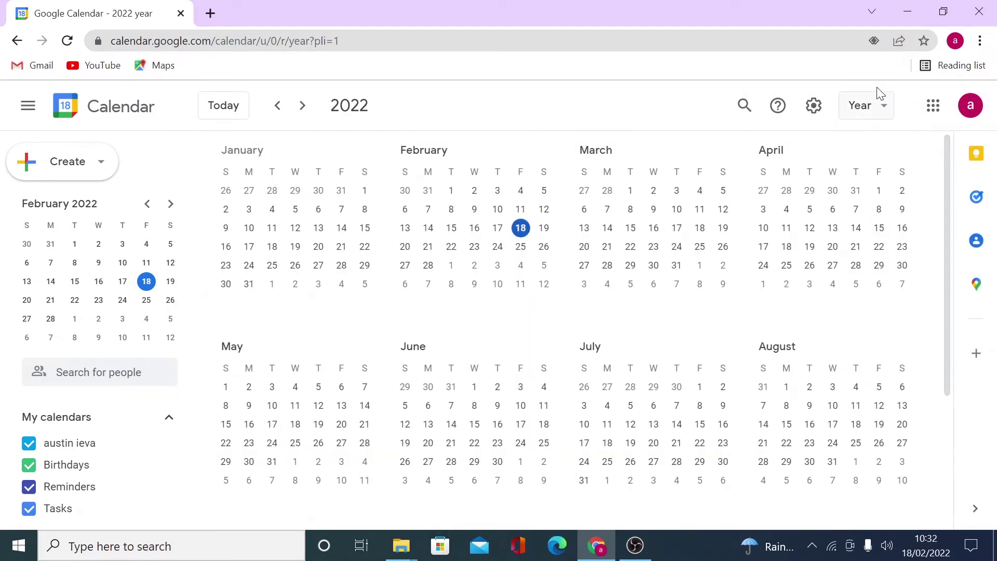
- Display the calendar as a Schedule and look through the listed holidays
click(876, 109)
click(881, 262)
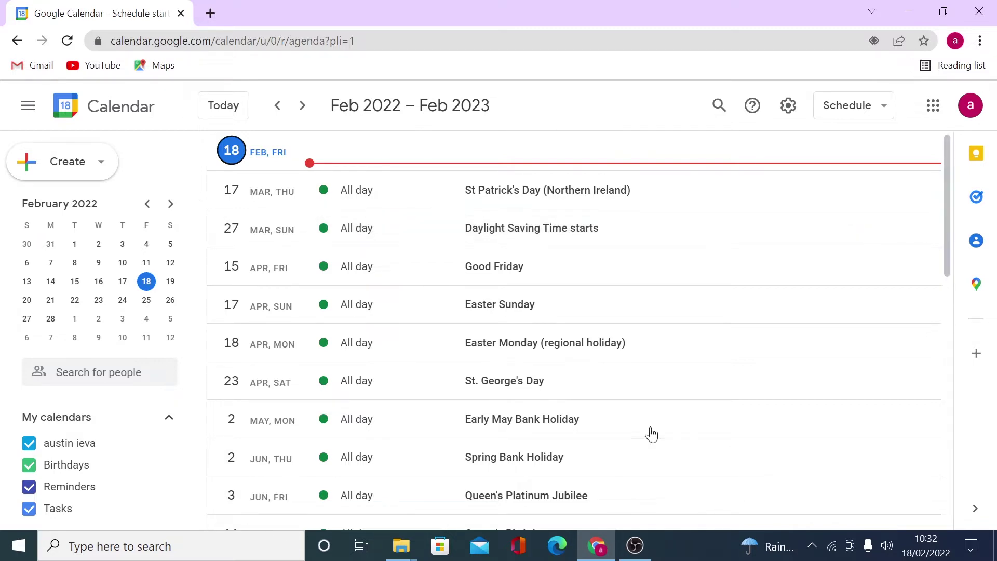
scroll(146, 457, down, 2)
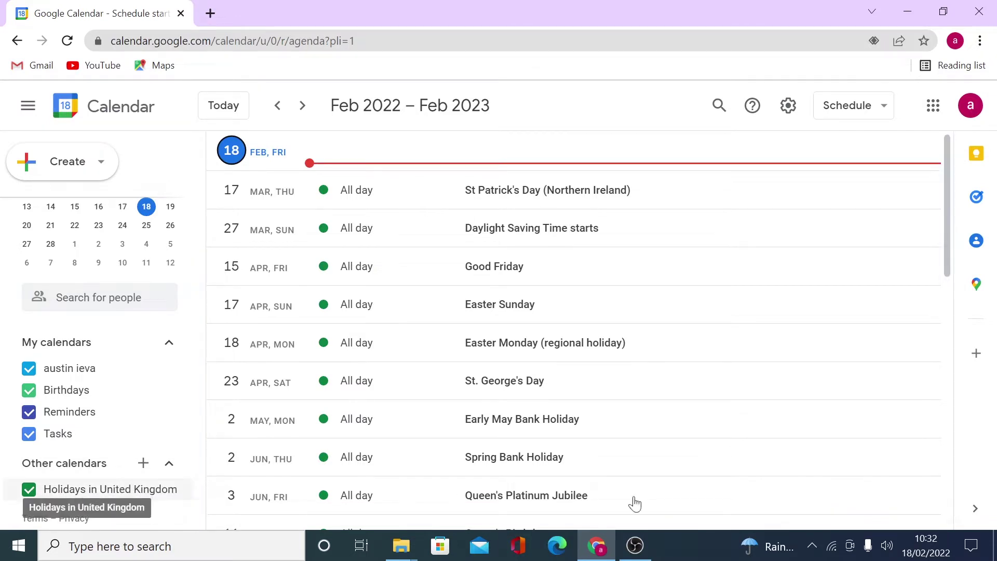
scroll(758, 446, down, 12)
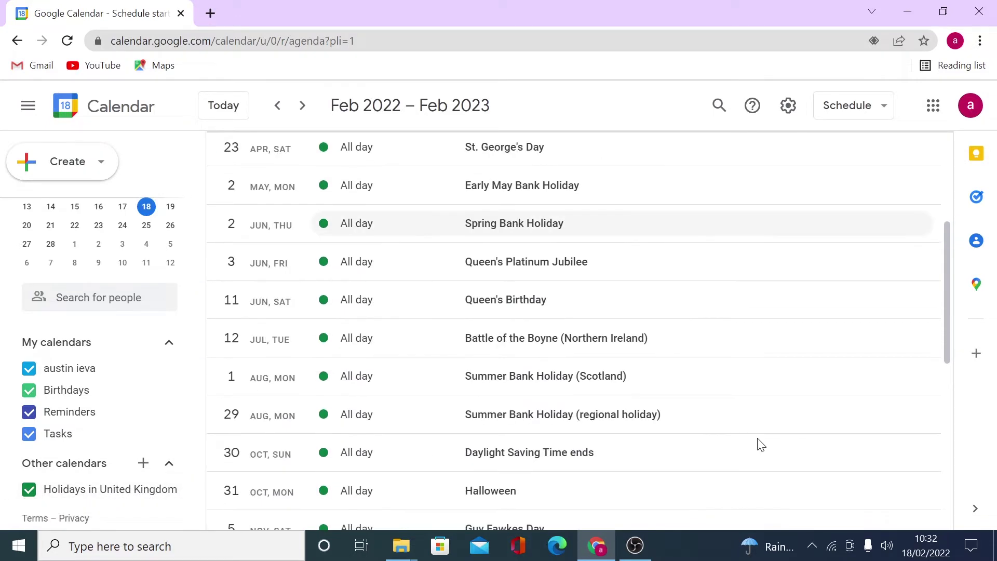
- Switch the calendar to the Month view and page forward to November 2022
click(877, 106)
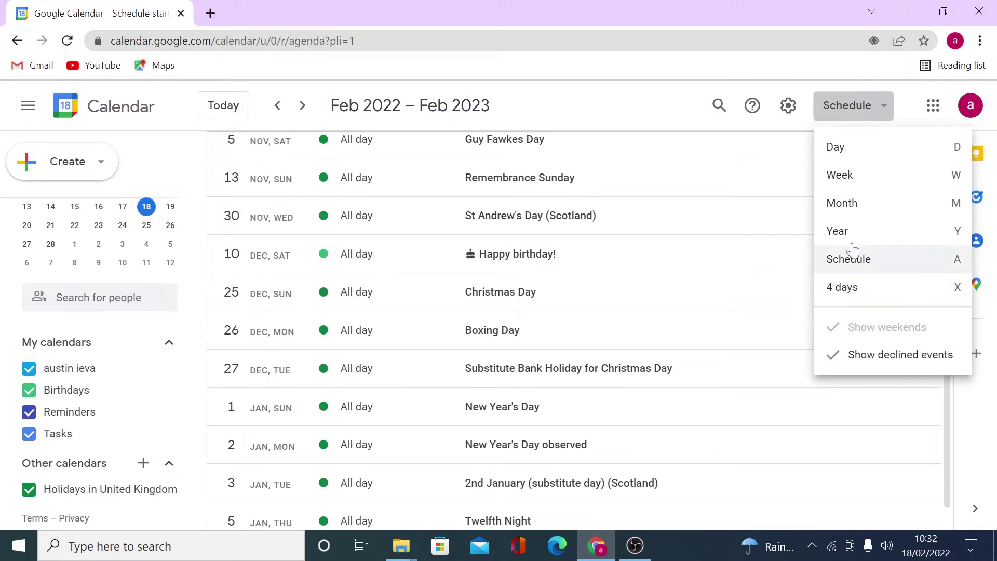
click(855, 205)
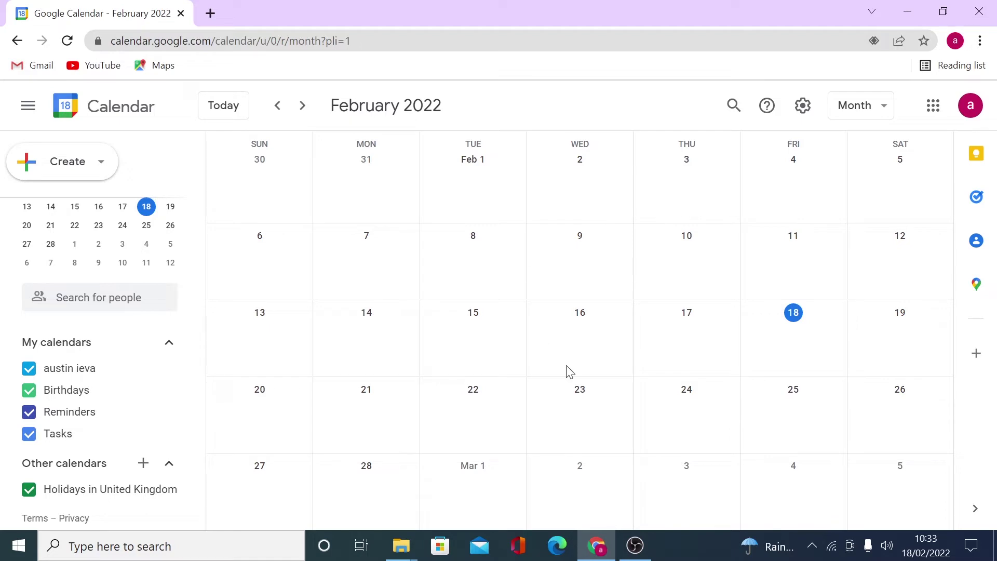
click(299, 107)
click(301, 106)
click(300, 106)
click(301, 106)
click(300, 106)
click(300, 106)
click(300, 106)
click(300, 106)
click(301, 106)
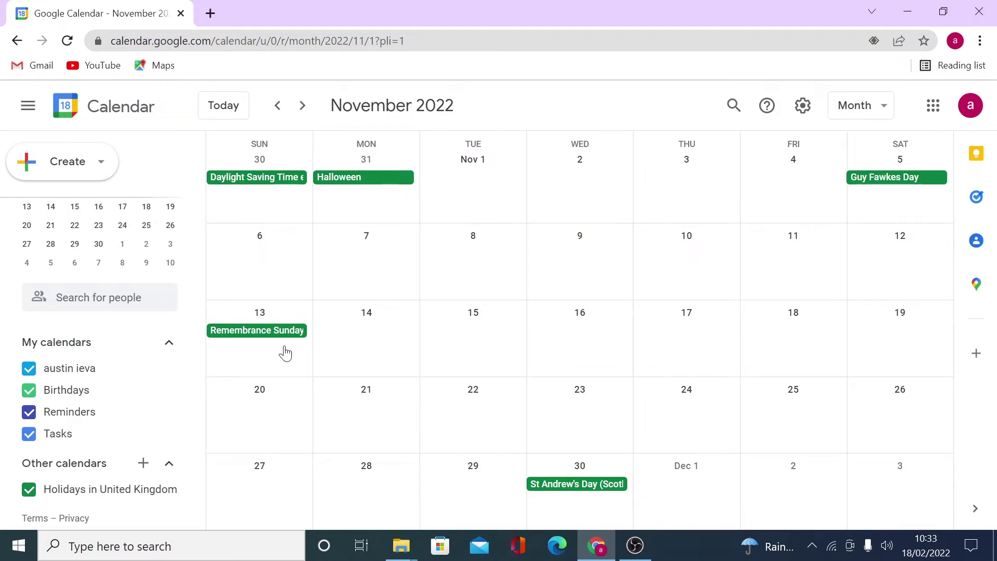
- Return to the current month, and page one month forward and back to February 2022
click(223, 121)
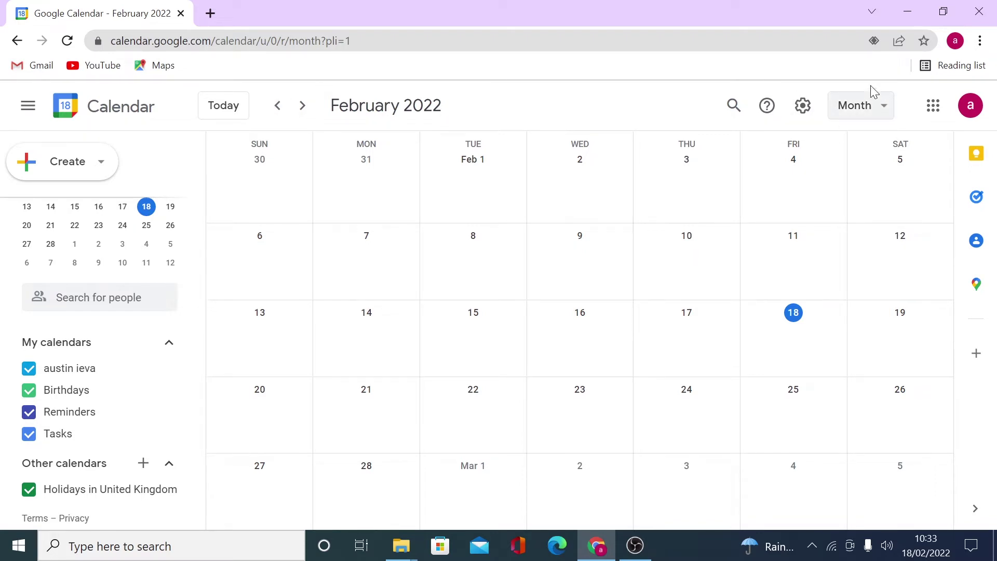
click(302, 106)
click(277, 106)
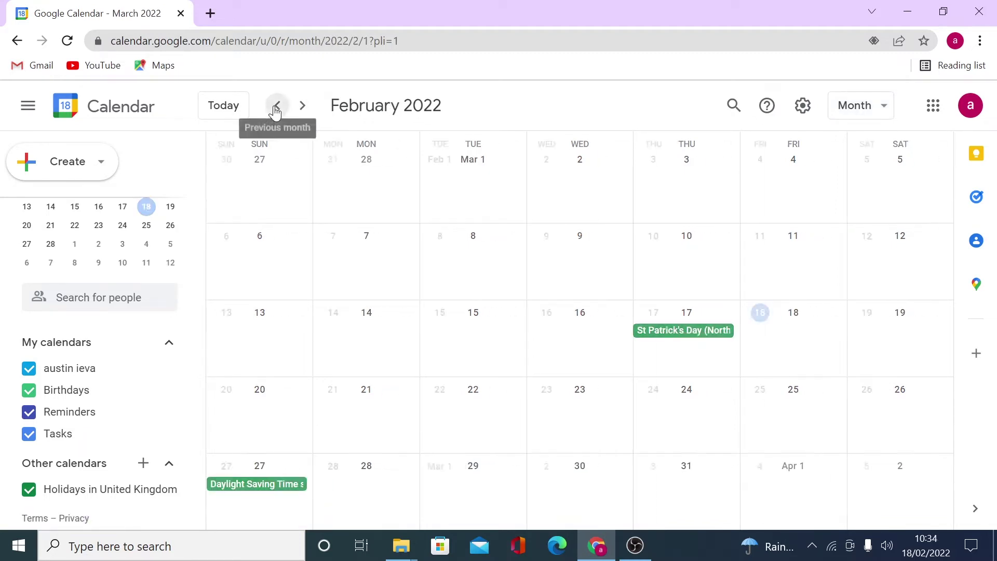
- Page one day forward and back in the Day view, and switch the calendar to the Week view
click(881, 104)
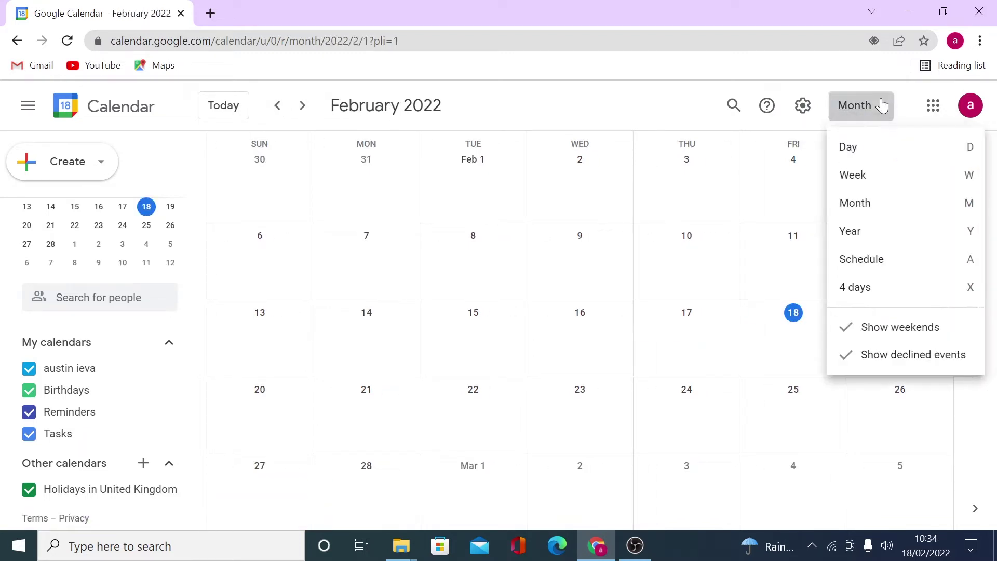
click(849, 150)
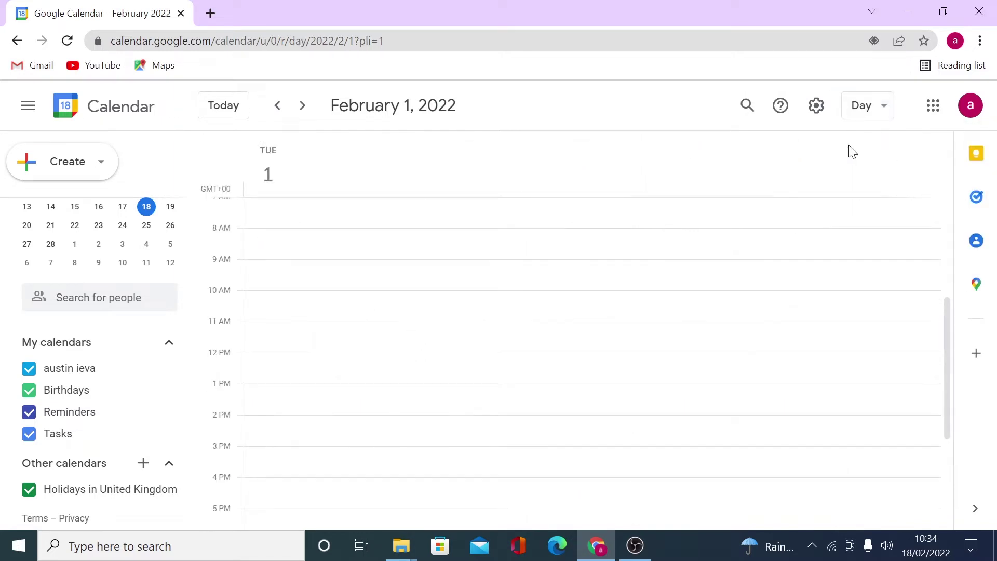
click(303, 106)
click(277, 106)
click(889, 111)
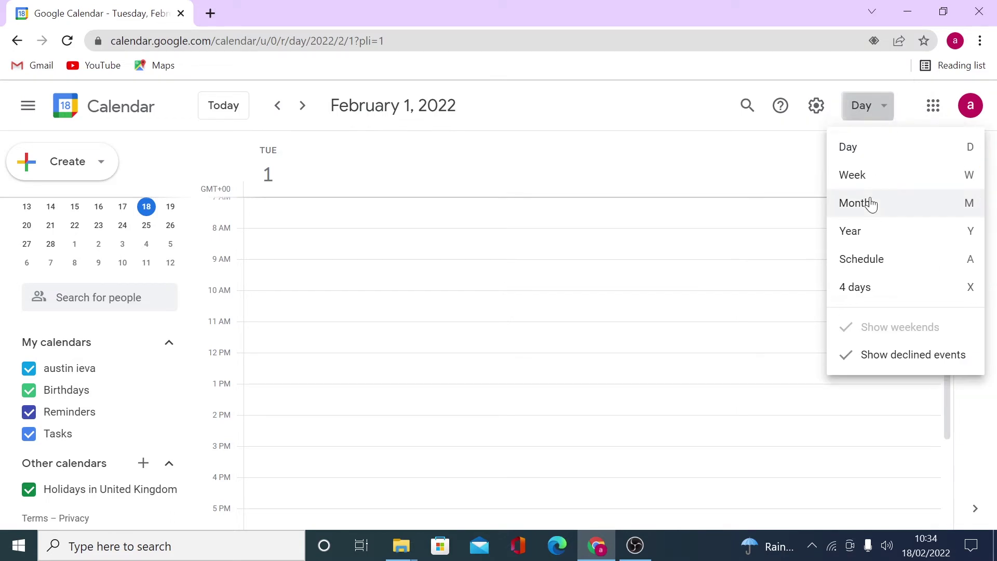
click(872, 175)
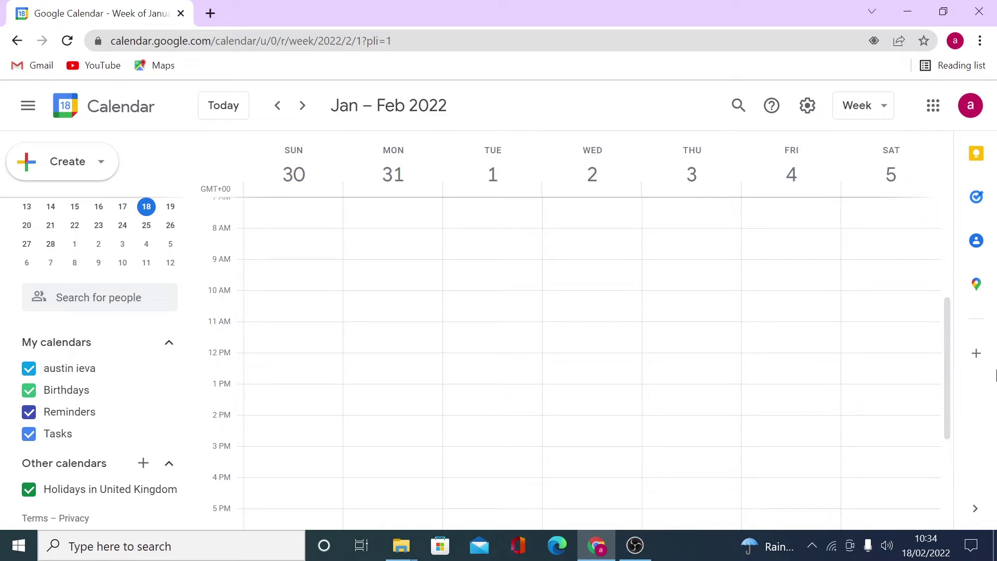
- View the Keep, Tasks and Contacts companion apps beside the calendar in turn
click(976, 155)
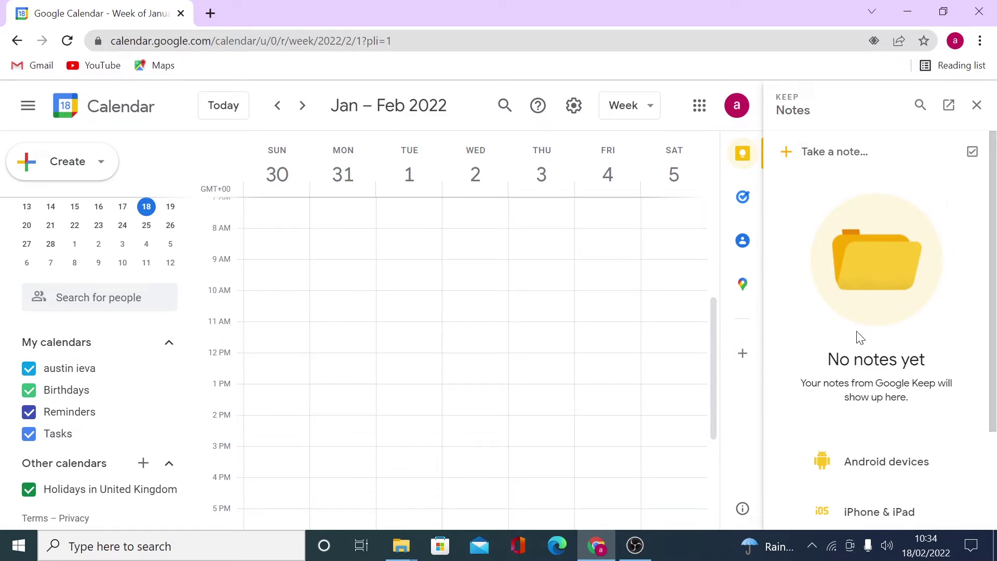
click(977, 105)
click(976, 199)
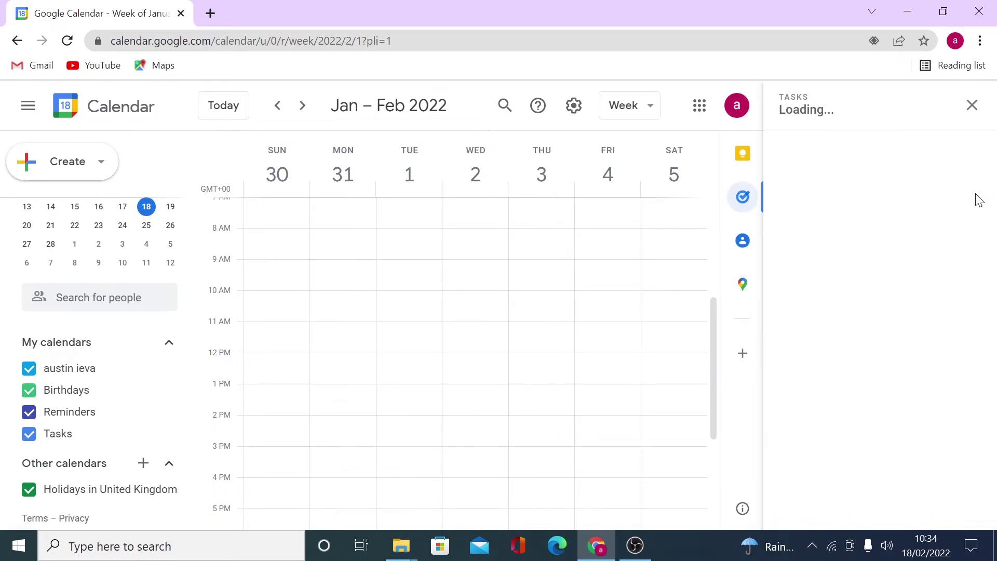
click(737, 243)
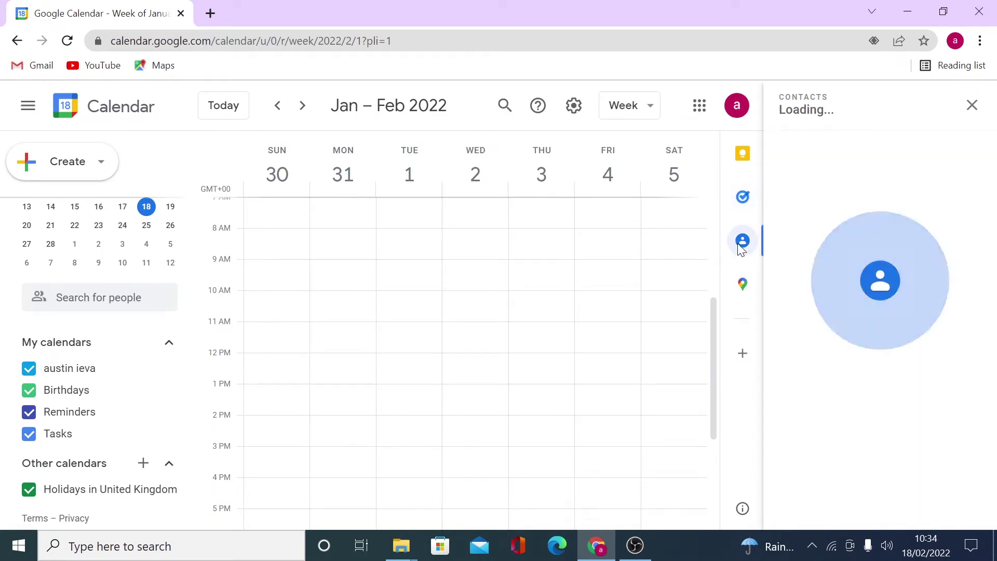
click(745, 289)
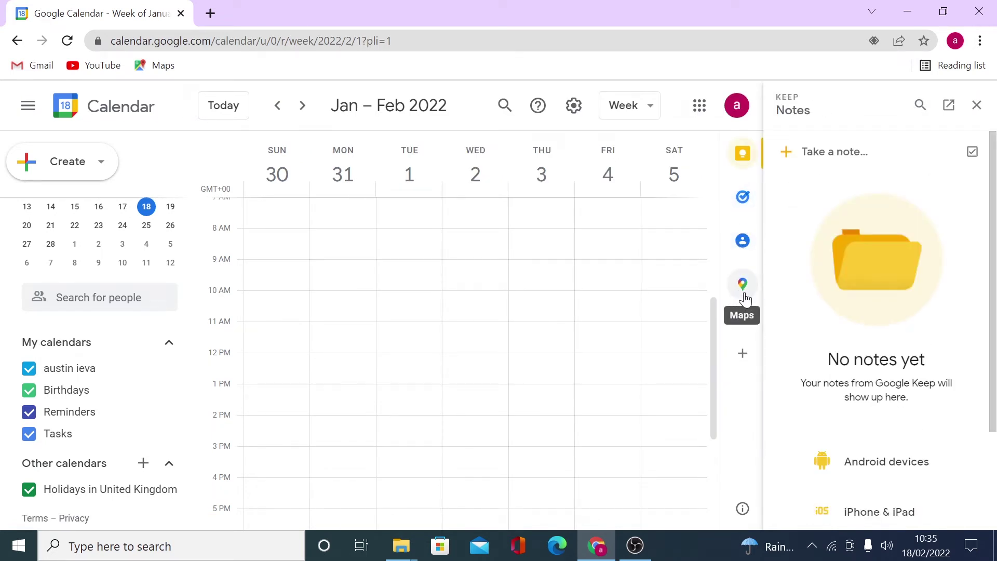
- Browse the Calendar add-ons in the Google Workspace Marketplace and close it
click(742, 356)
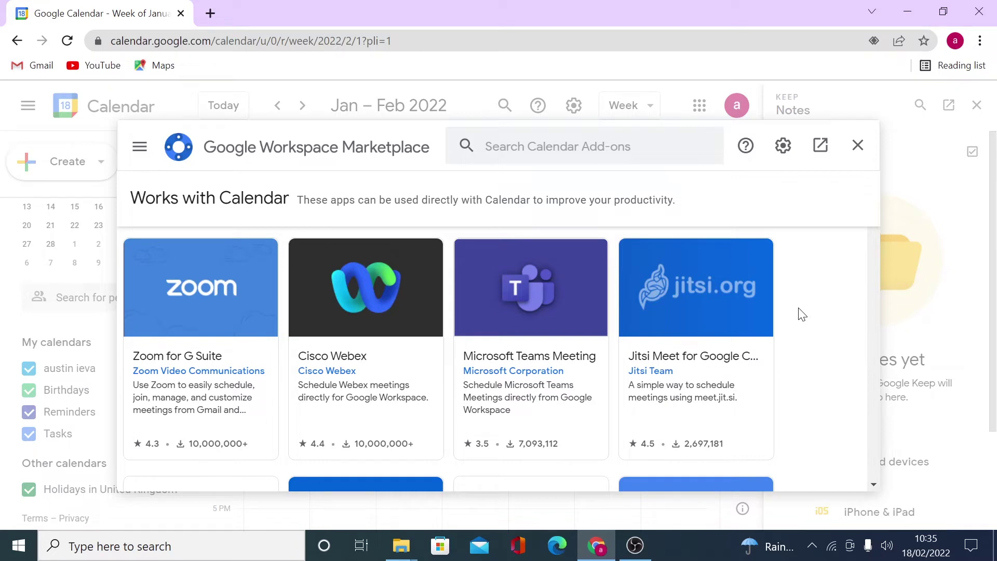
scroll(802, 314, down, 3)
scroll(802, 315, up, 3)
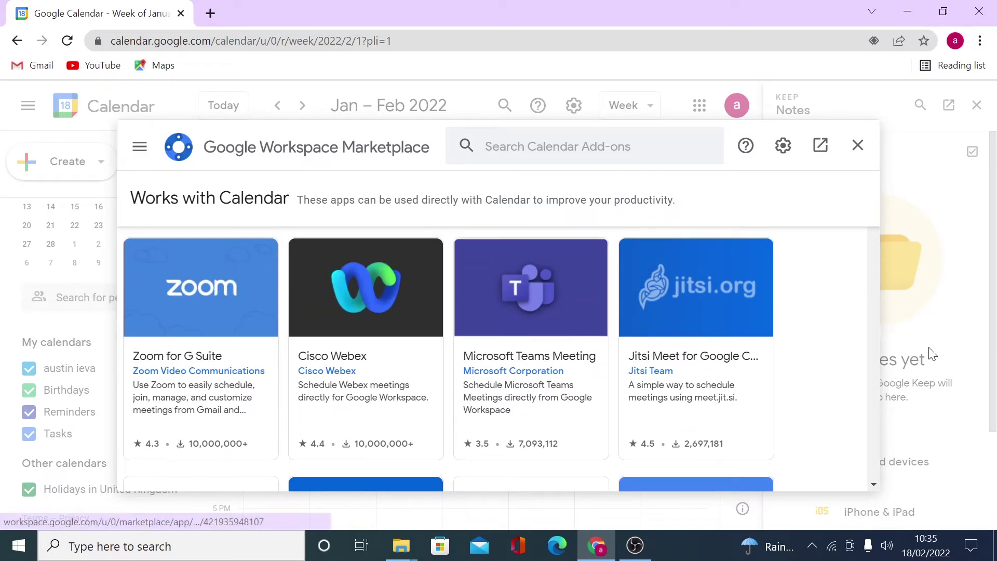
scroll(796, 349, down, 5)
scroll(796, 350, down, 12)
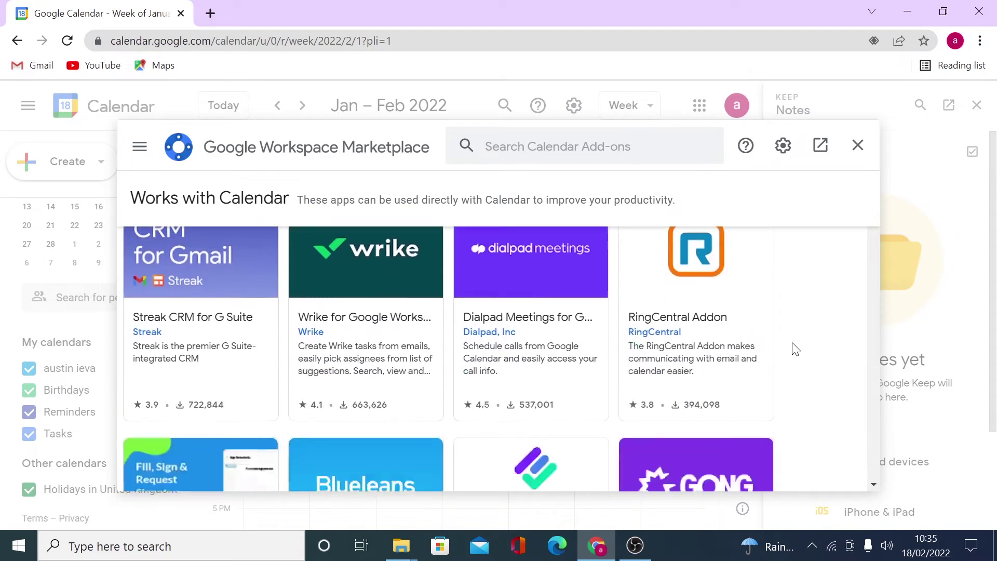
scroll(796, 348, down, 5)
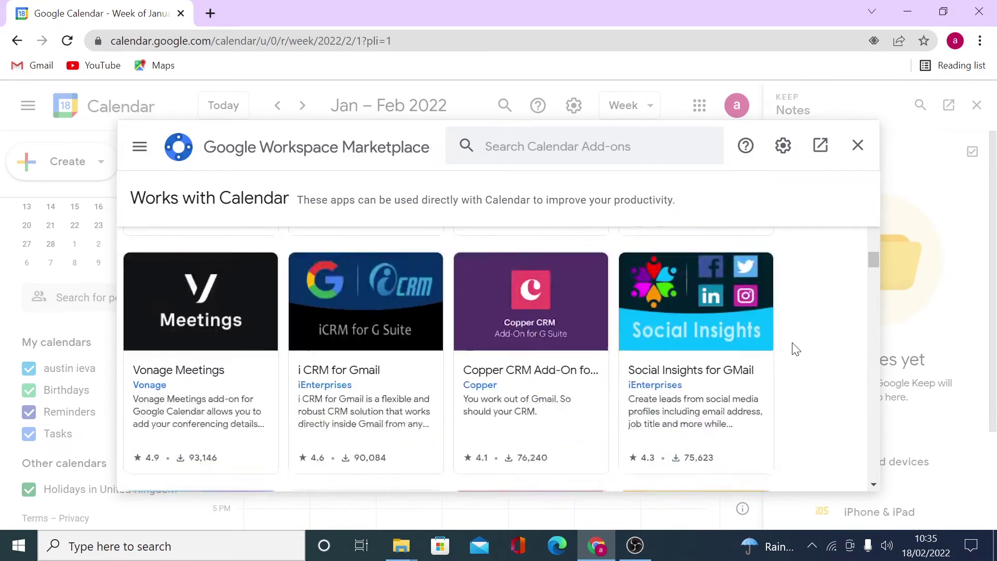
click(858, 146)
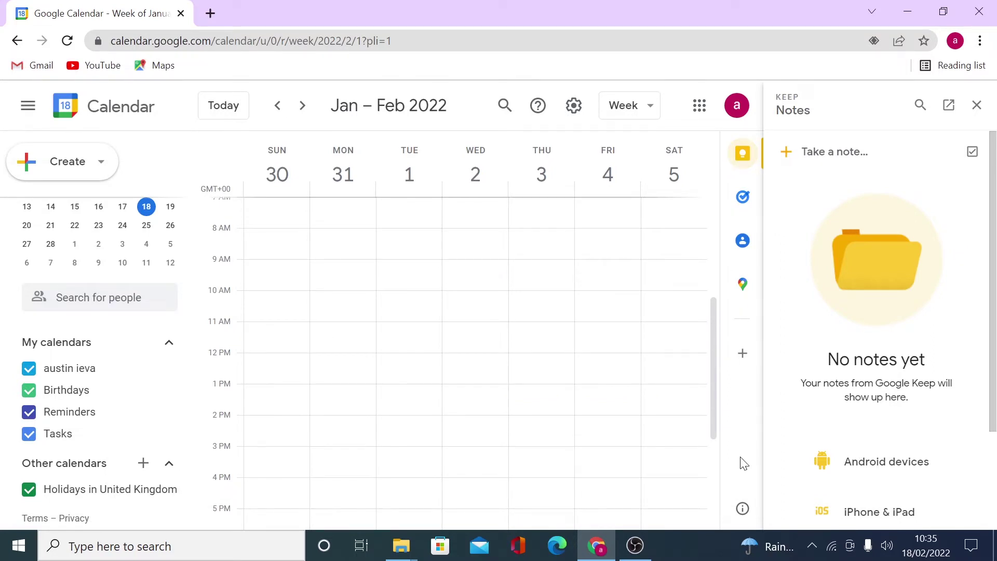
- Close the Keep notes and hide the strip of companion apps beside the calendar
click(977, 107)
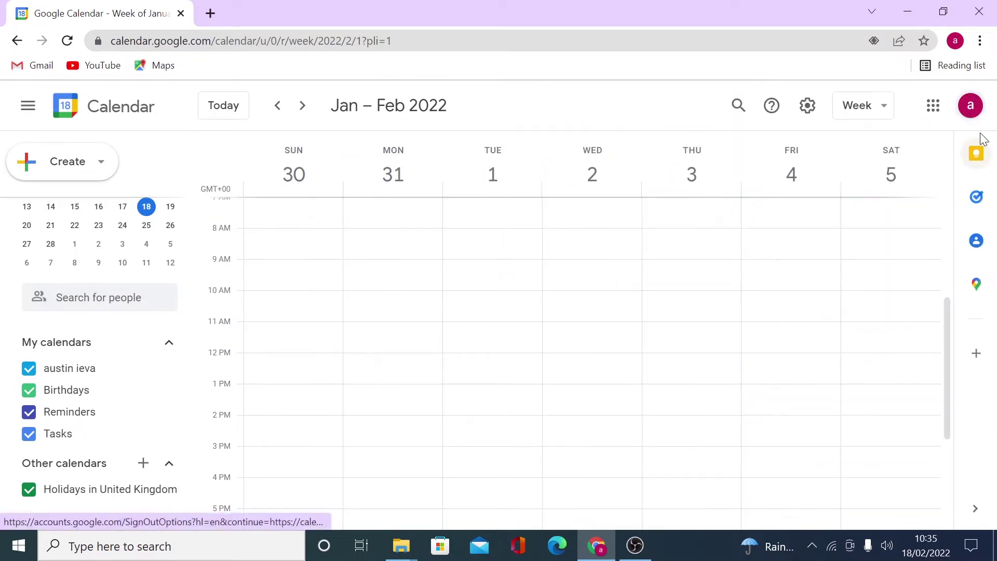
click(976, 510)
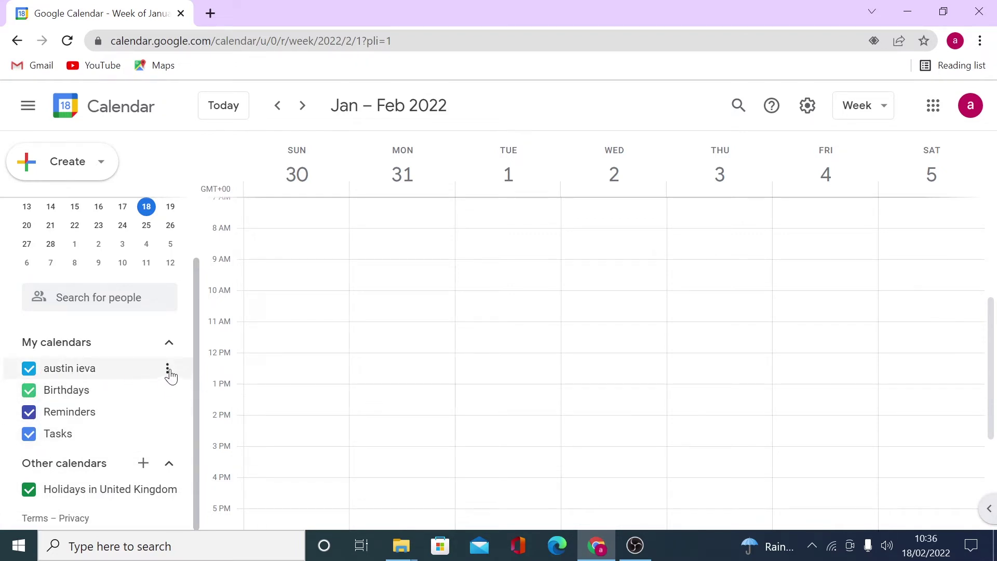
- Change the colour of the account owner's personal calendar to dark magenta
click(168, 369)
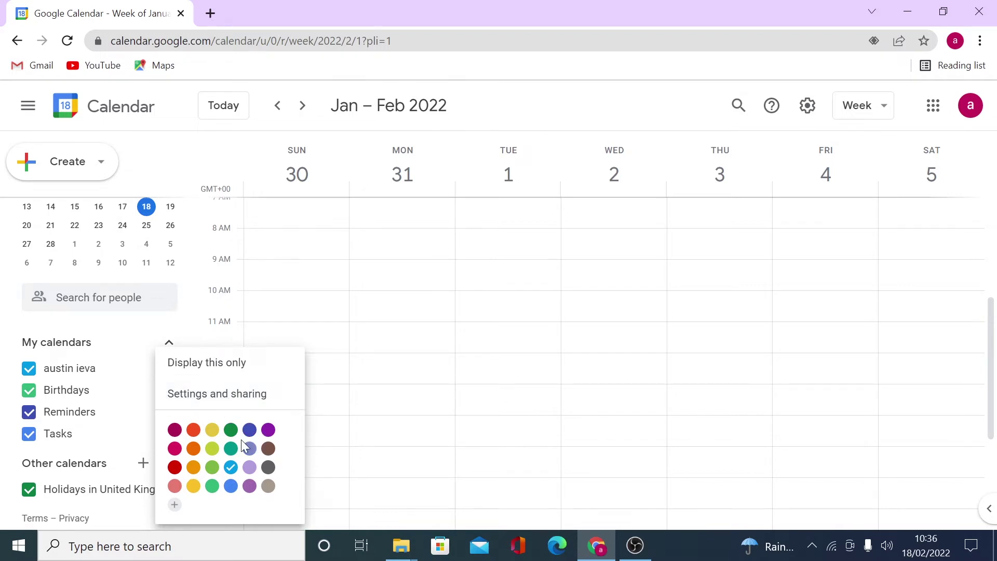
click(175, 447)
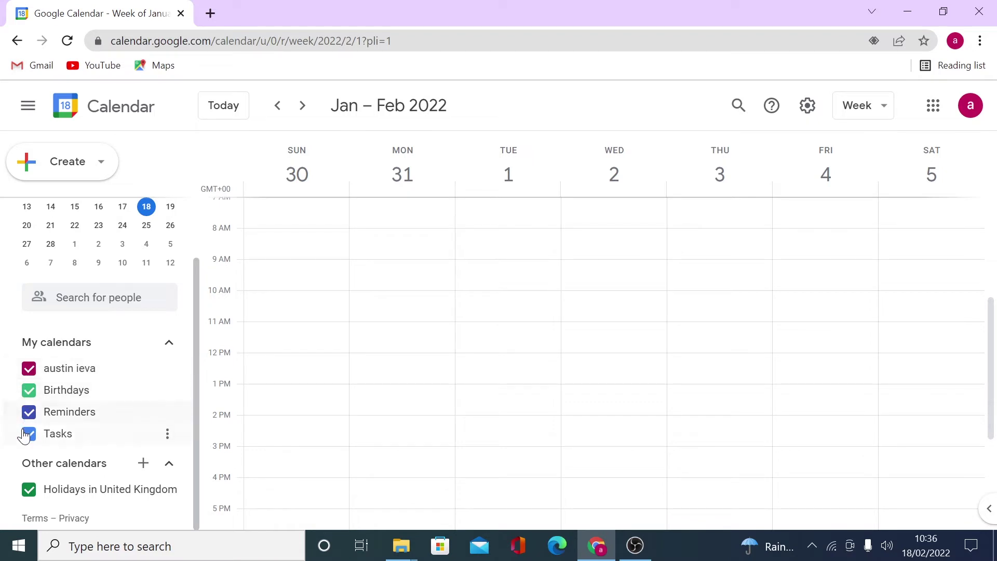
scroll(149, 422, up, 2)
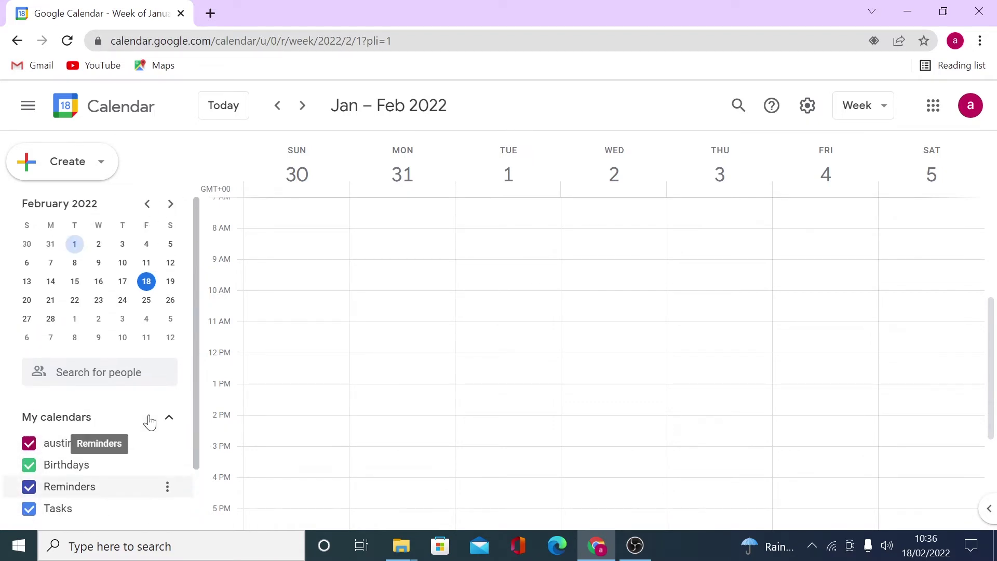
- Open the calendar settings, enable displaying a secondary time zone, and open its list of zones
click(814, 113)
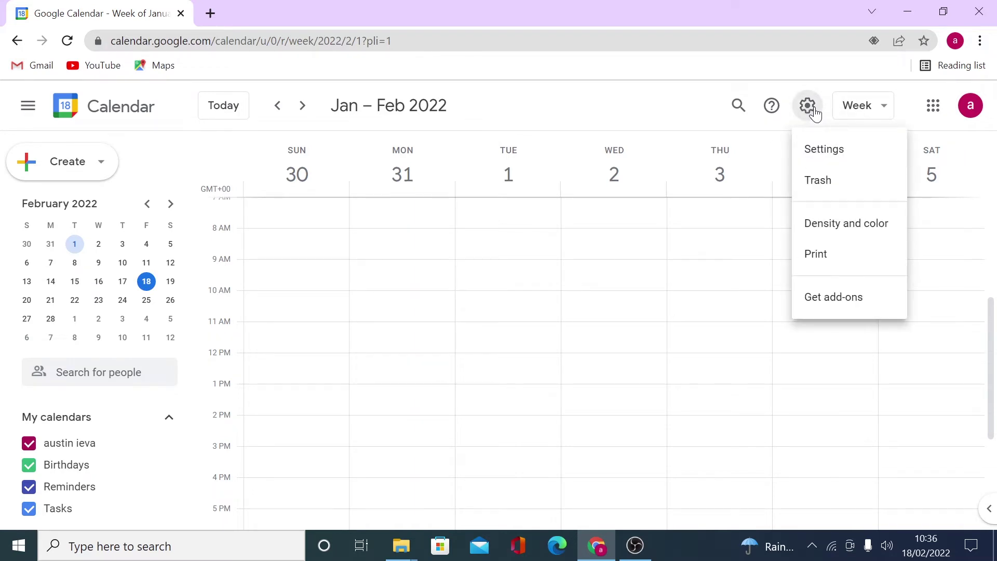
click(823, 151)
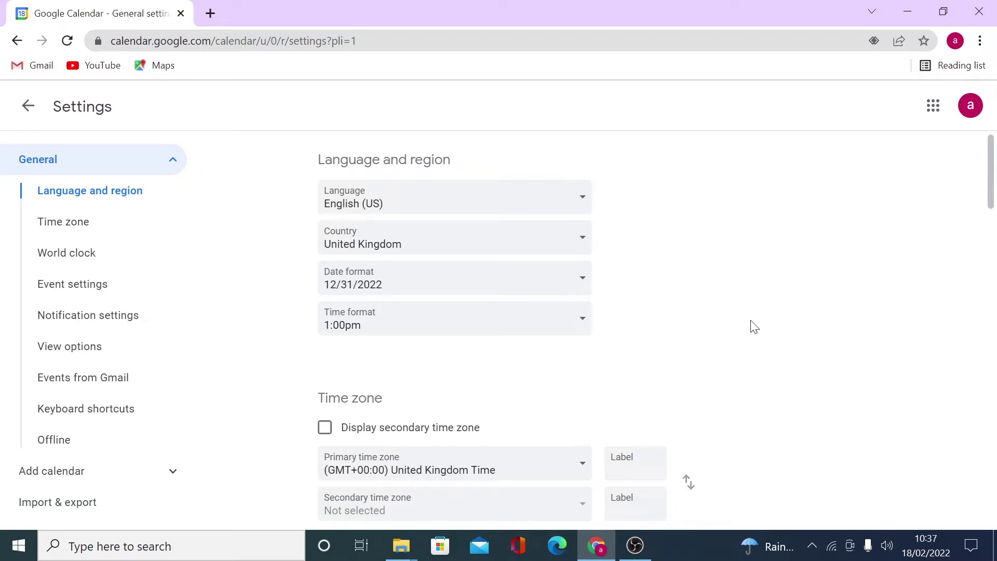
scroll(753, 327, down, 3)
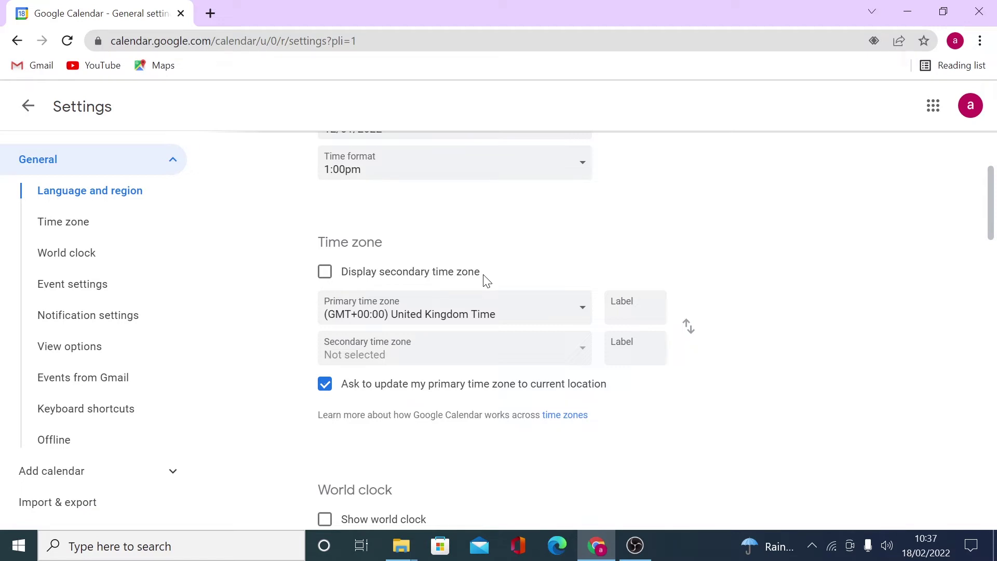
click(327, 274)
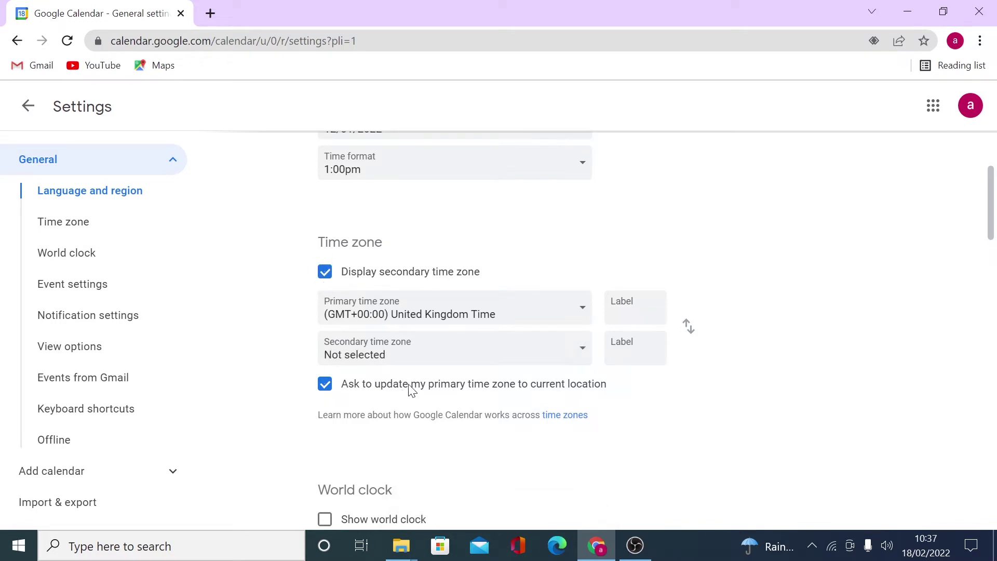
click(585, 357)
- Set the default event duration to 30 minutes and view the default guest permission options
scroll(585, 358, down, 5)
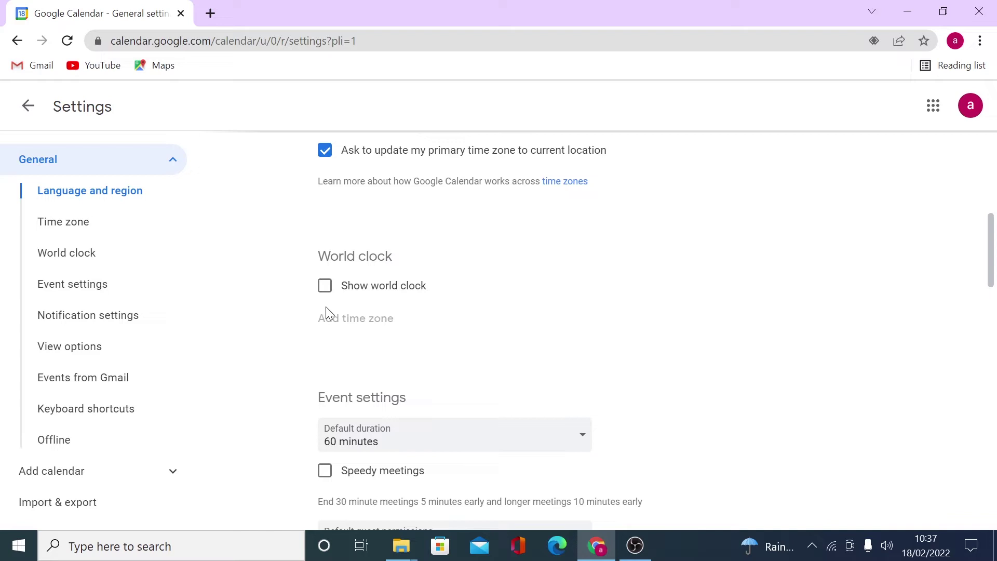
scroll(739, 333, down, 3)
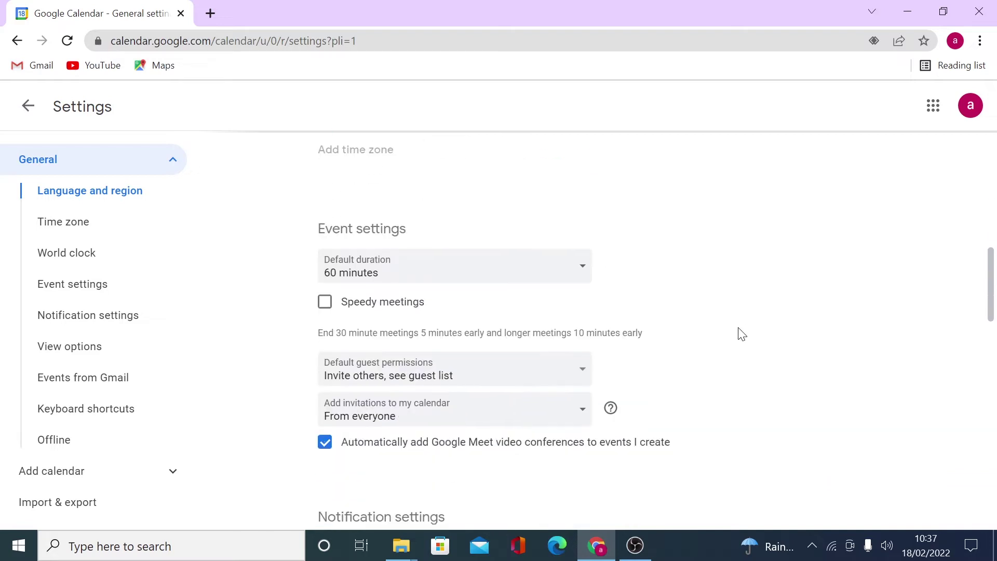
scroll(740, 331, down, 1)
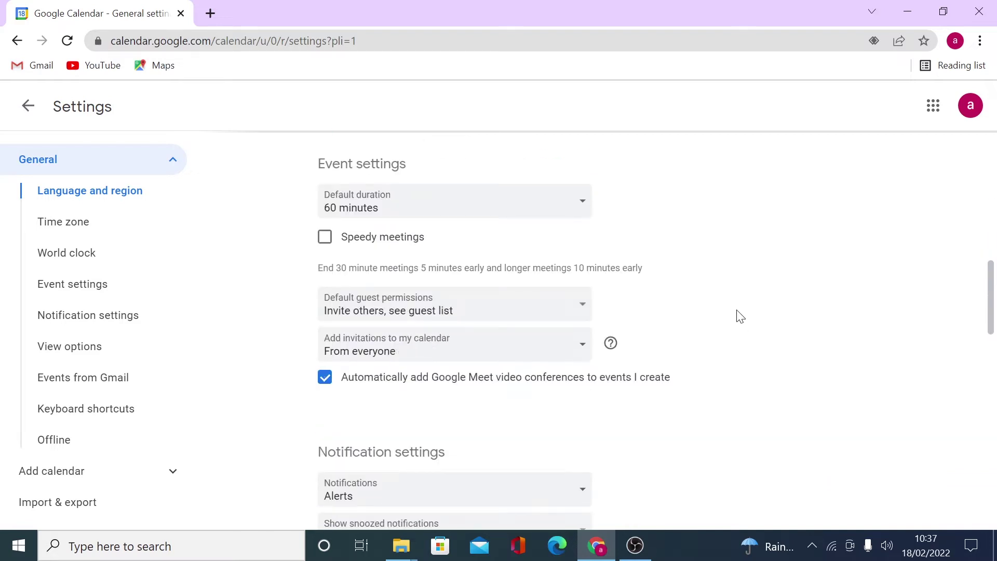
click(578, 205)
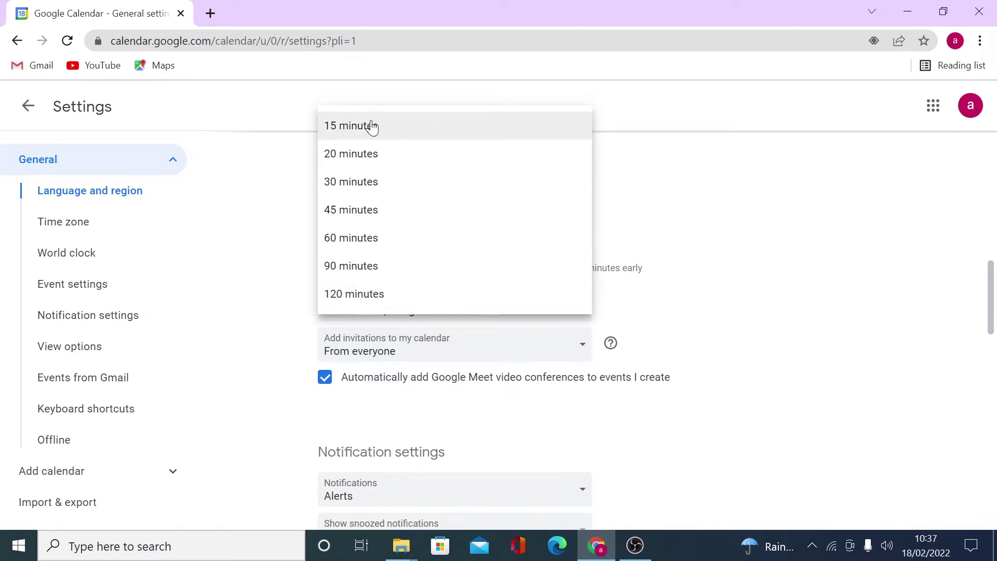
click(368, 186)
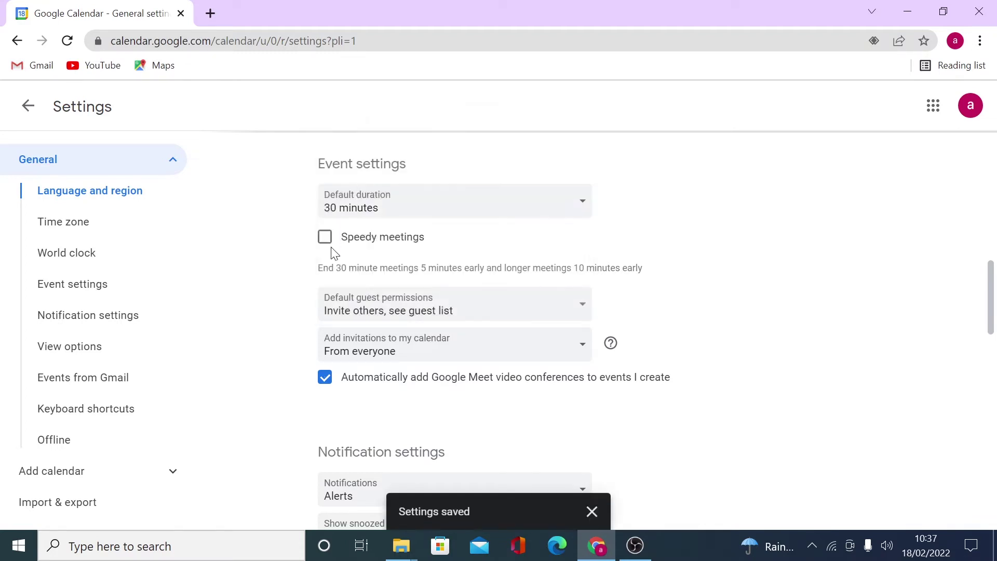
scroll(648, 241, down, 1)
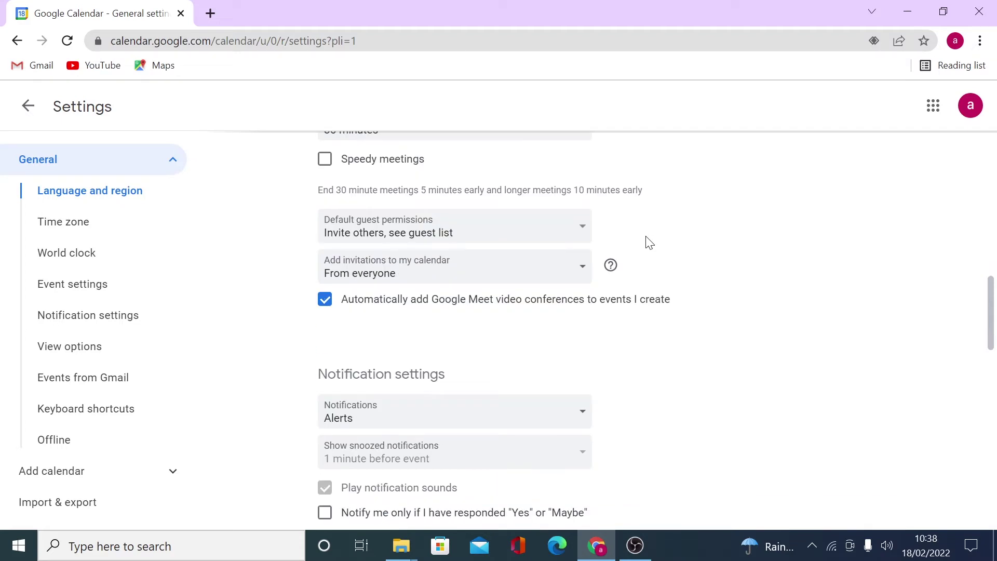
click(577, 227)
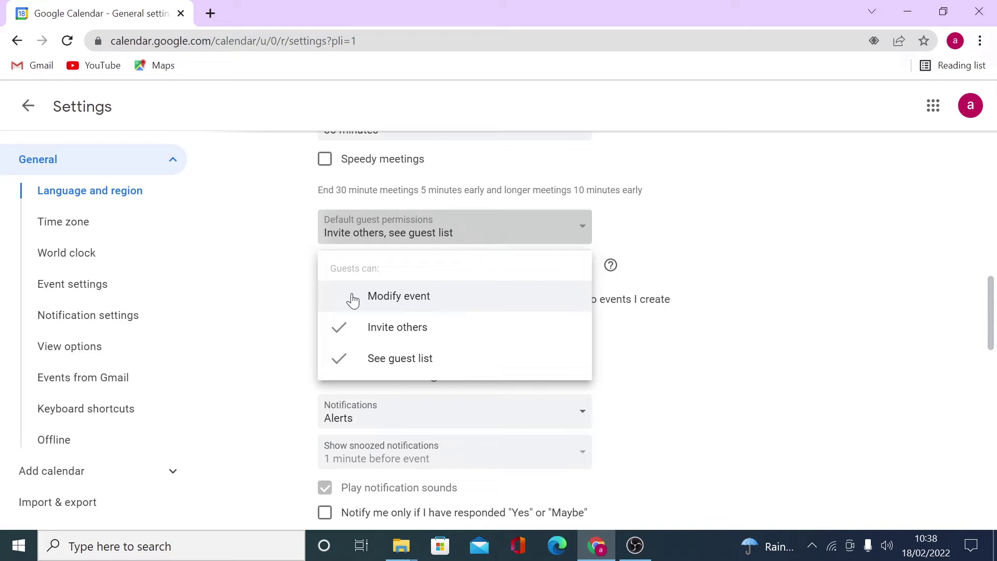
- Set notifications to Desktop notifications, with snoozed notifications shown 5 minutes before the event
scroll(641, 341, down, 3)
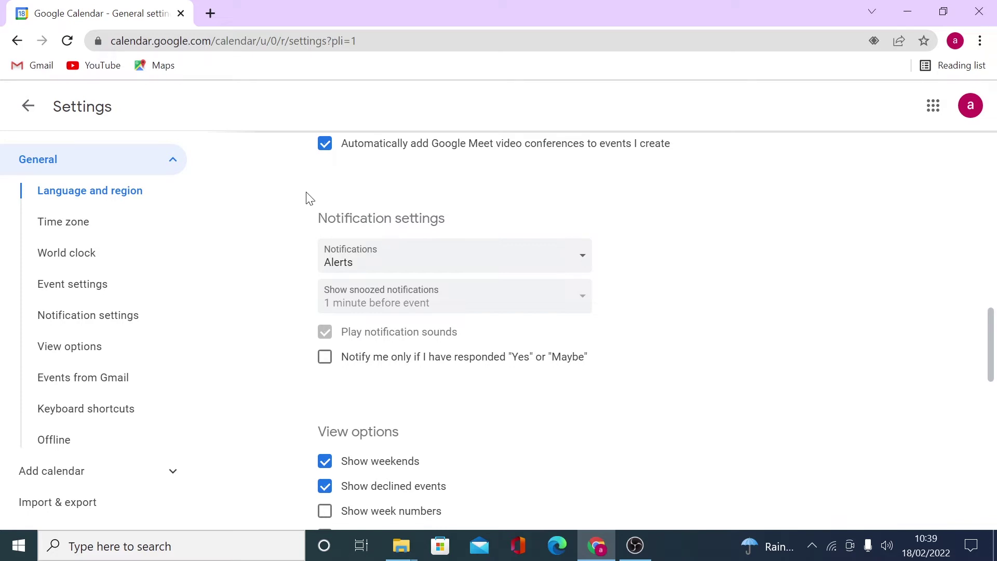
click(583, 263)
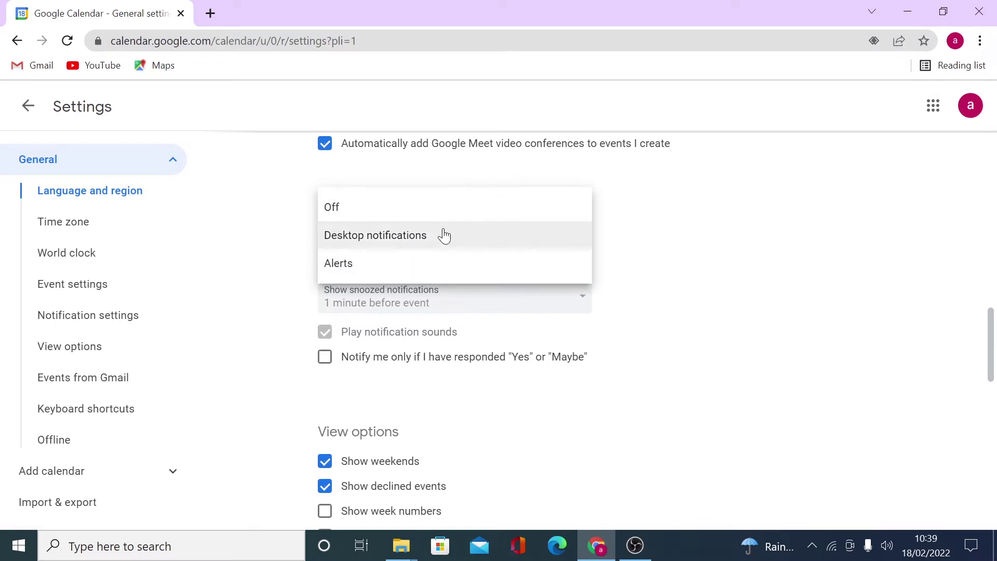
click(430, 263)
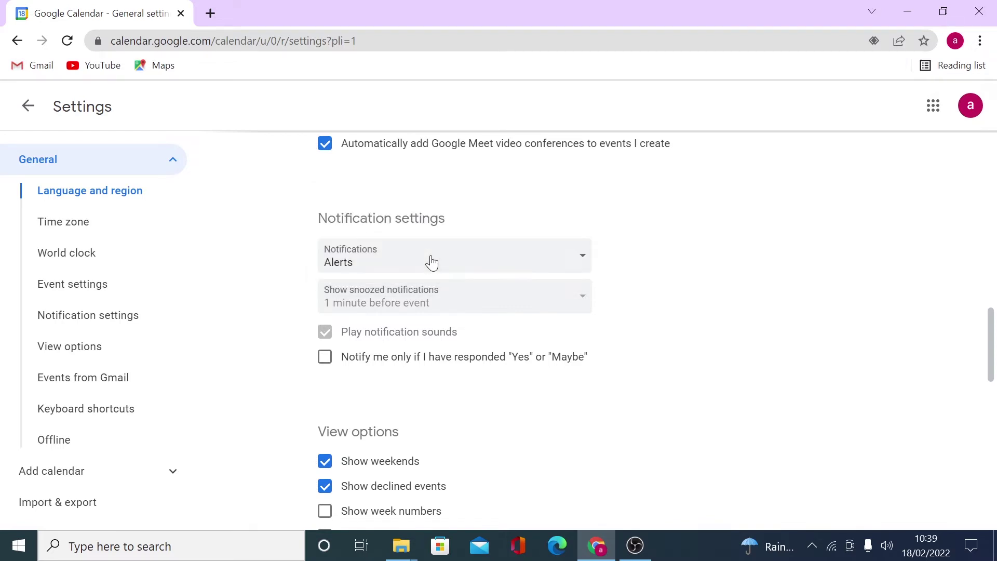
click(471, 262)
click(414, 263)
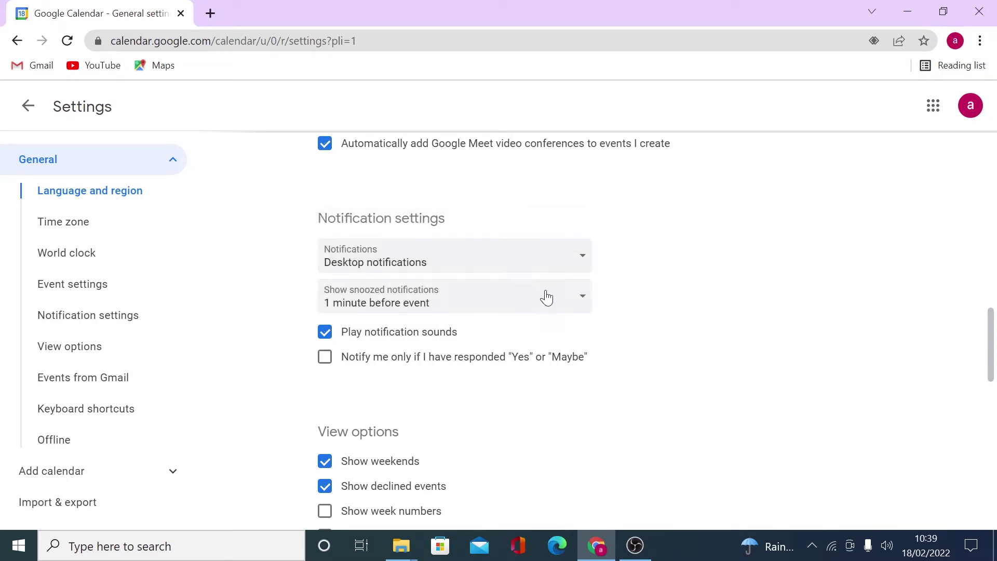
click(581, 300)
click(414, 415)
- Enable the option to notify only for events responded to with "Yes" or "Maybe"
scroll(634, 355, down, 3)
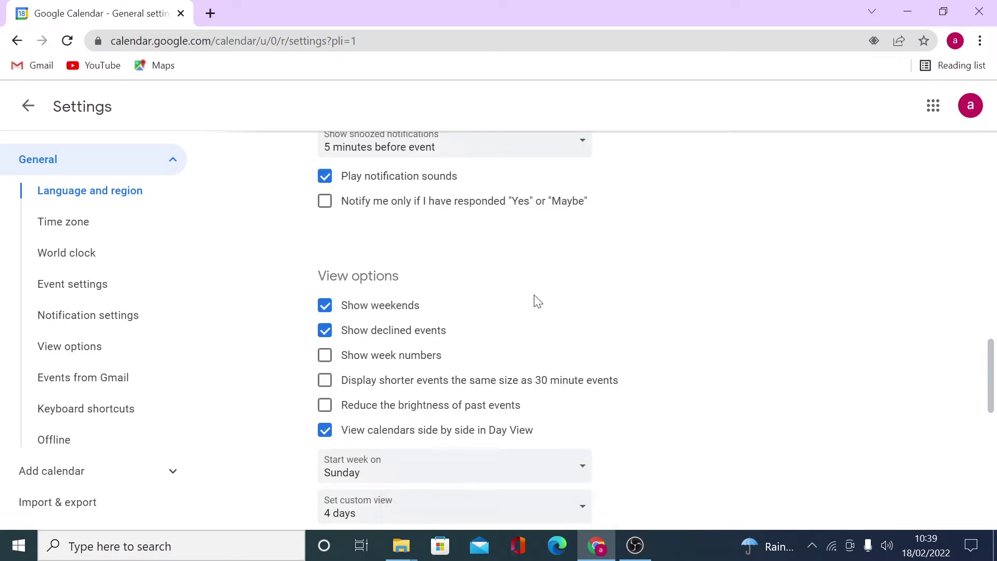
scroll(326, 290, up, 2)
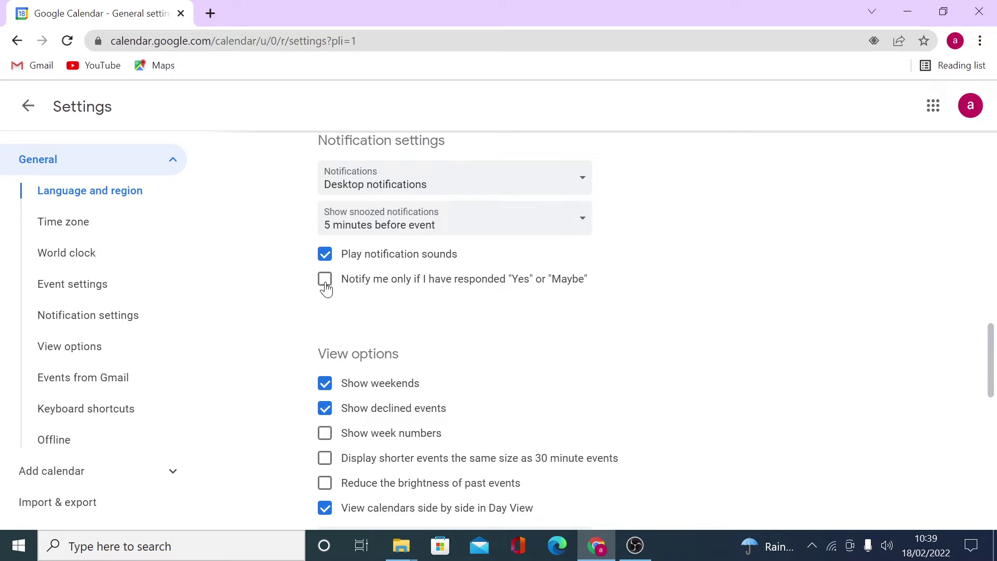
click(326, 285)
- In the view options, turn off showing declined events and turn on reduced brightness for past events
scroll(323, 290, down, 3)
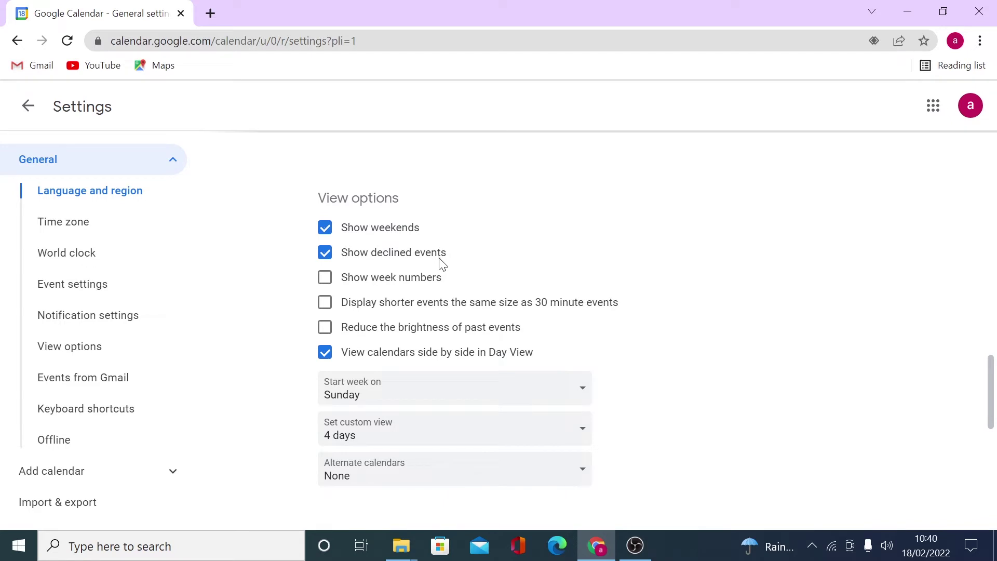
click(327, 257)
click(325, 332)
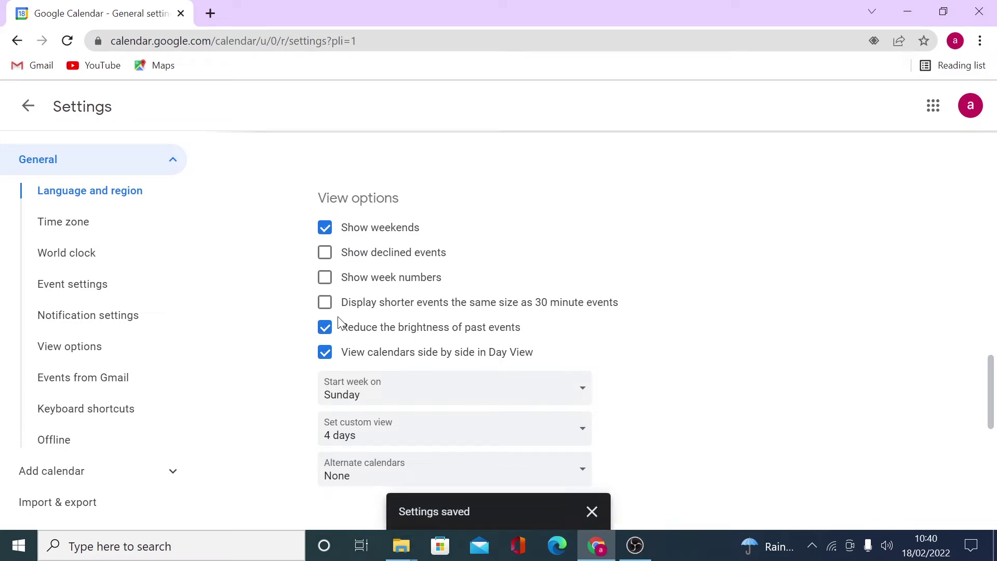
- View the available choices for the week's start day and the custom view length
scroll(333, 322, down, 2)
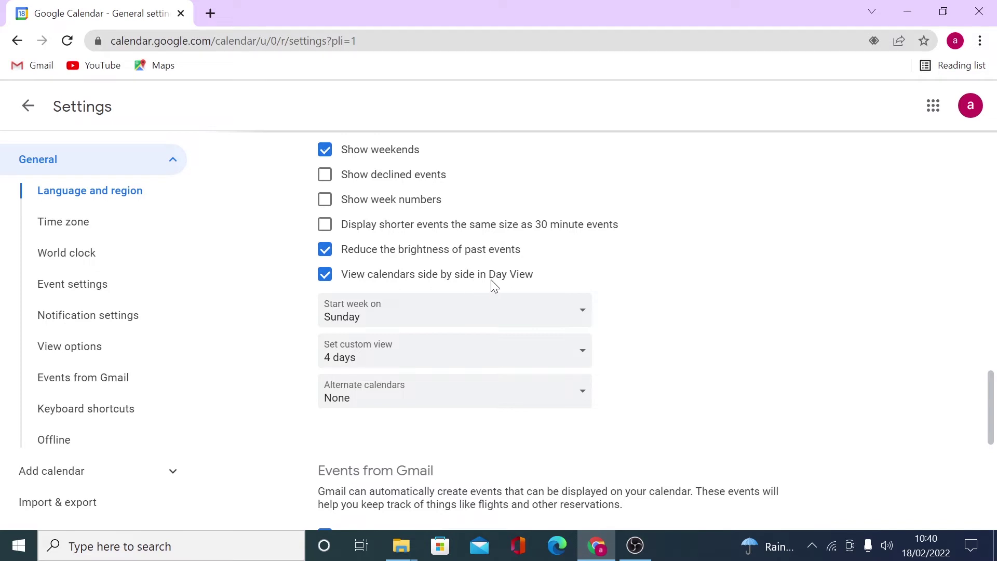
click(582, 318)
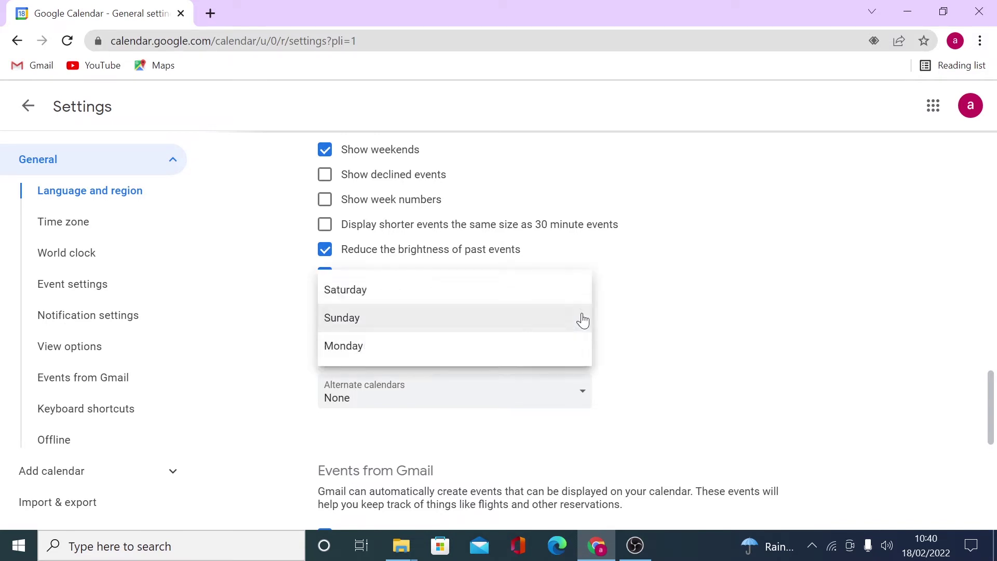
click(657, 319)
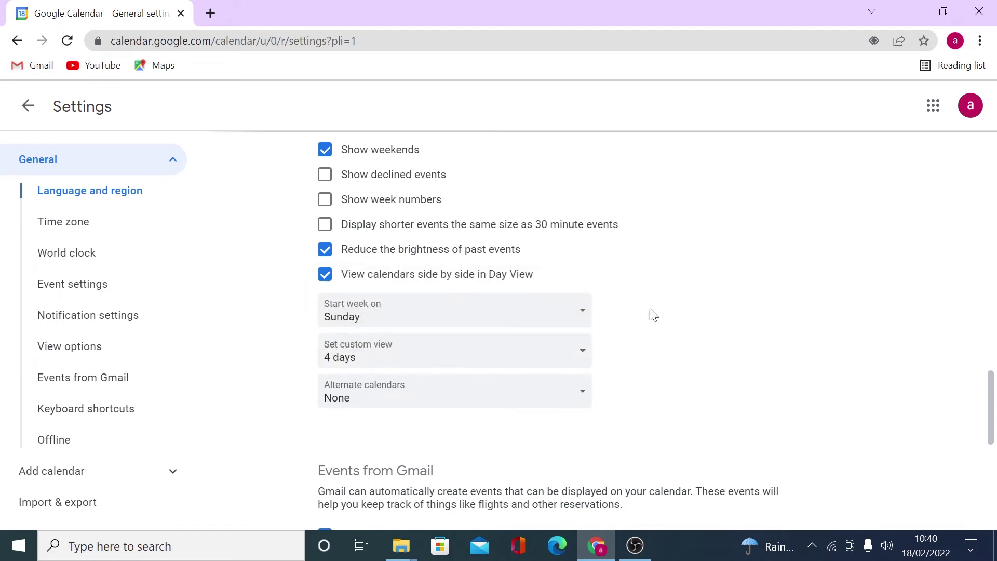
click(561, 358)
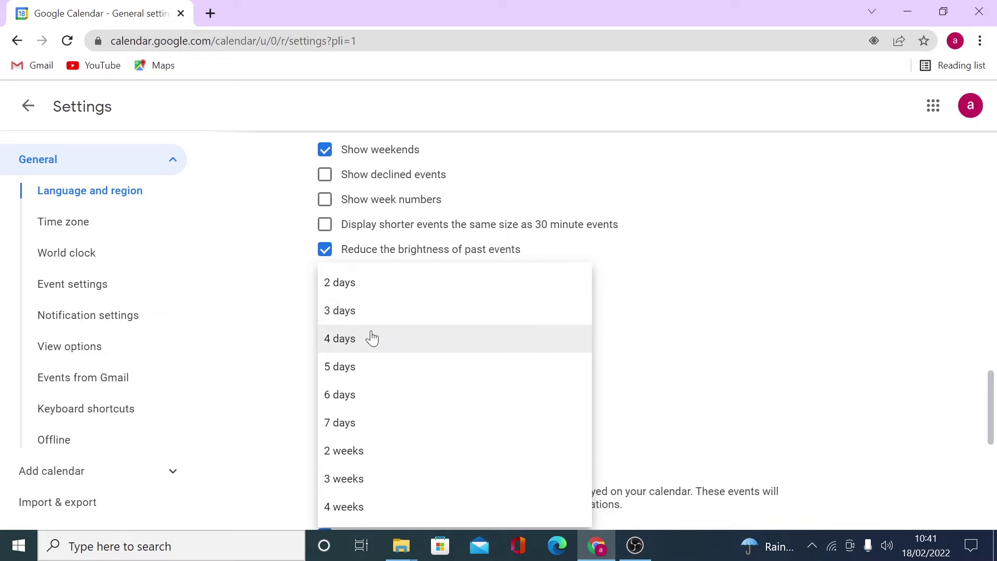
click(655, 392)
- View the list of alternate calendars that can be added in the view options
scroll(650, 381, down, 3)
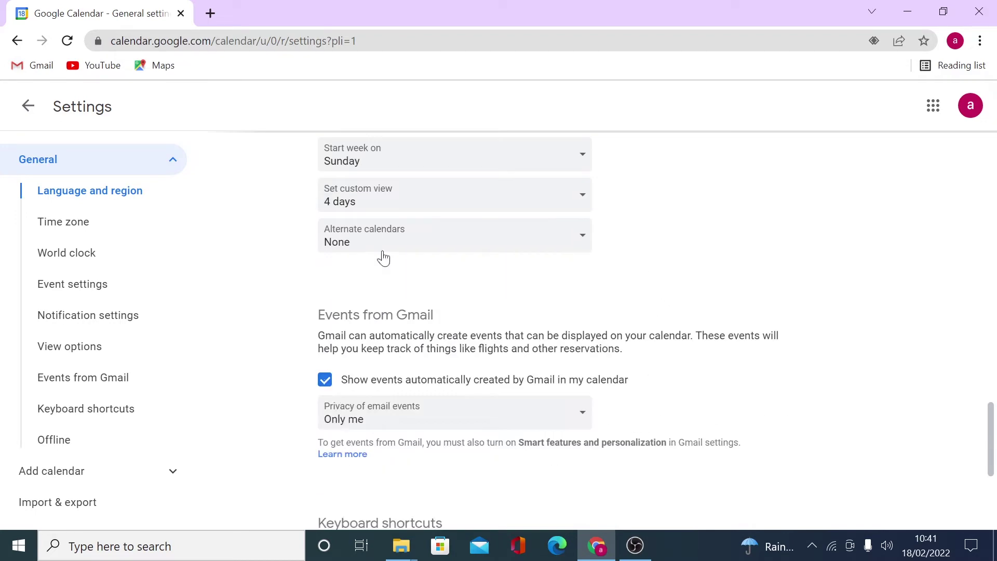
click(446, 239)
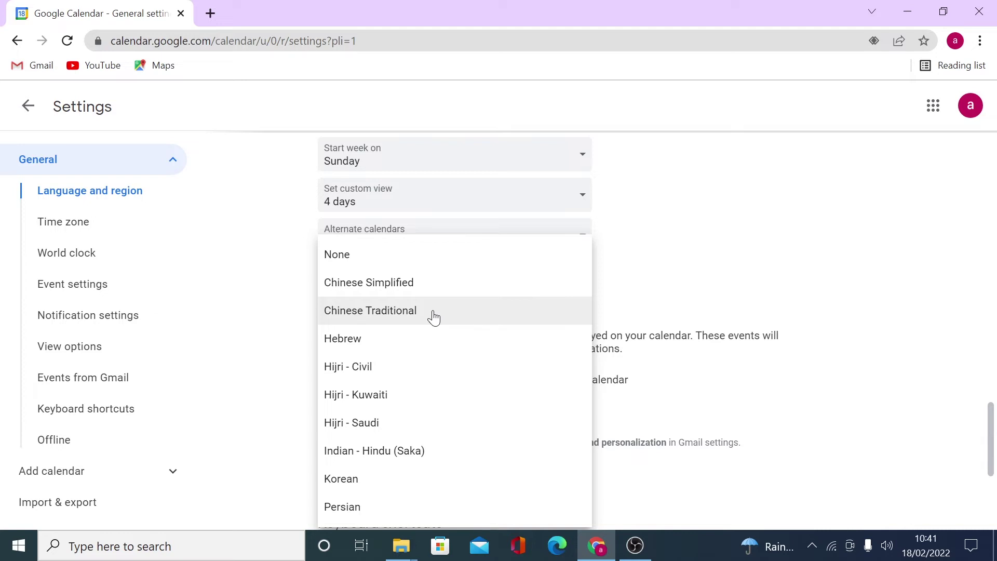
click(646, 290)
- Review the Events from Gmail settings and the privacy choices for email events
scroll(647, 290, down, 1)
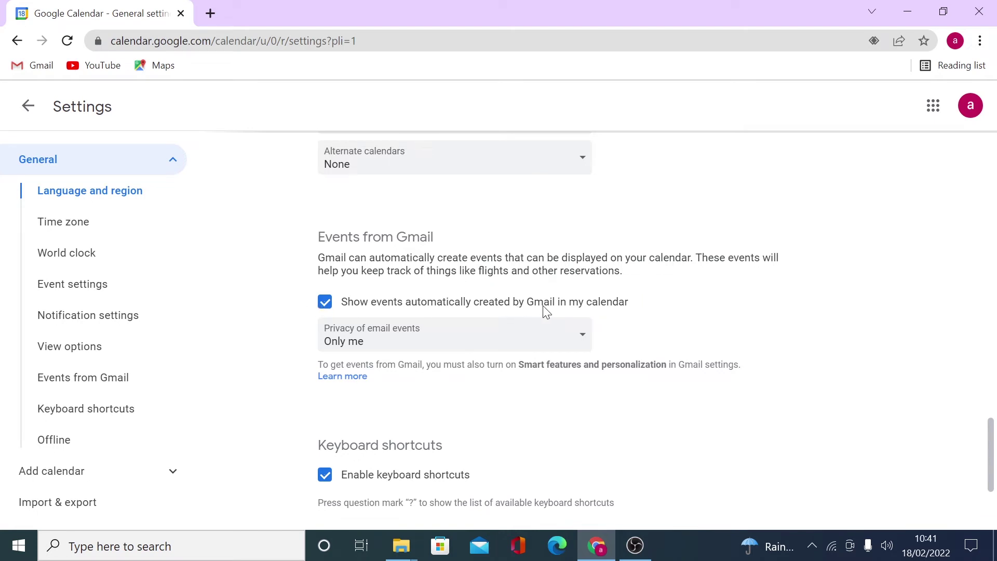
scroll(638, 312, down, 2)
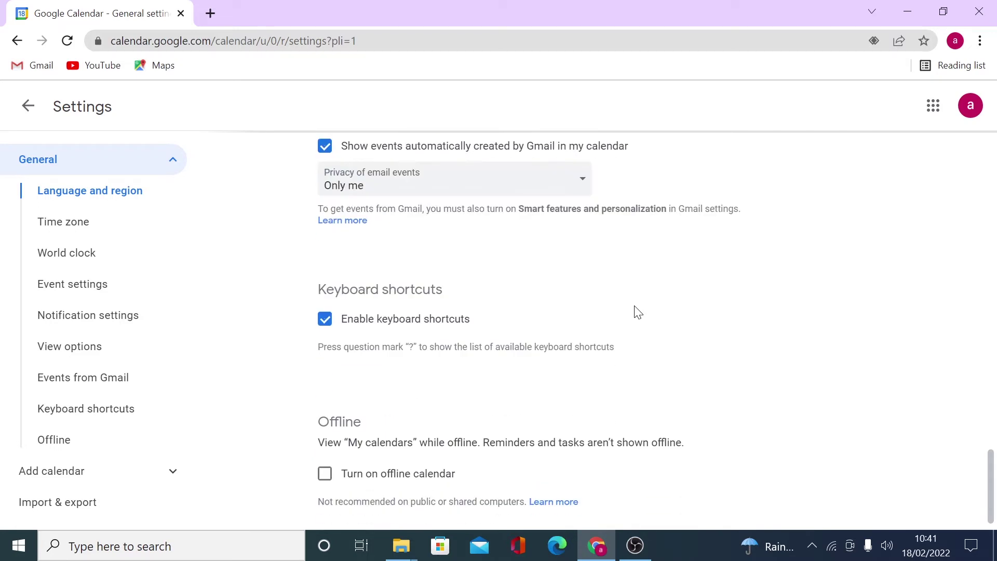
scroll(638, 312, up, 1)
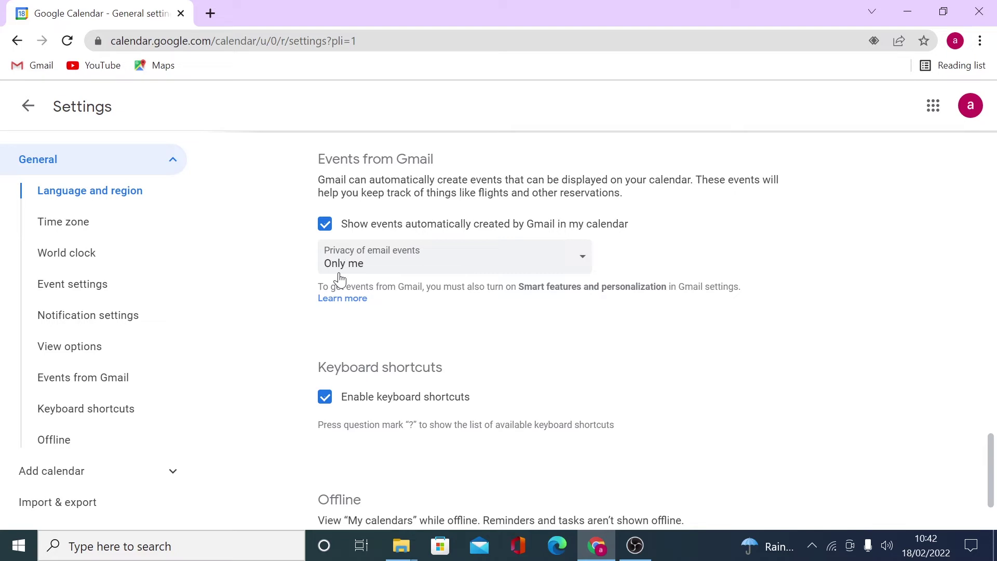
click(522, 258)
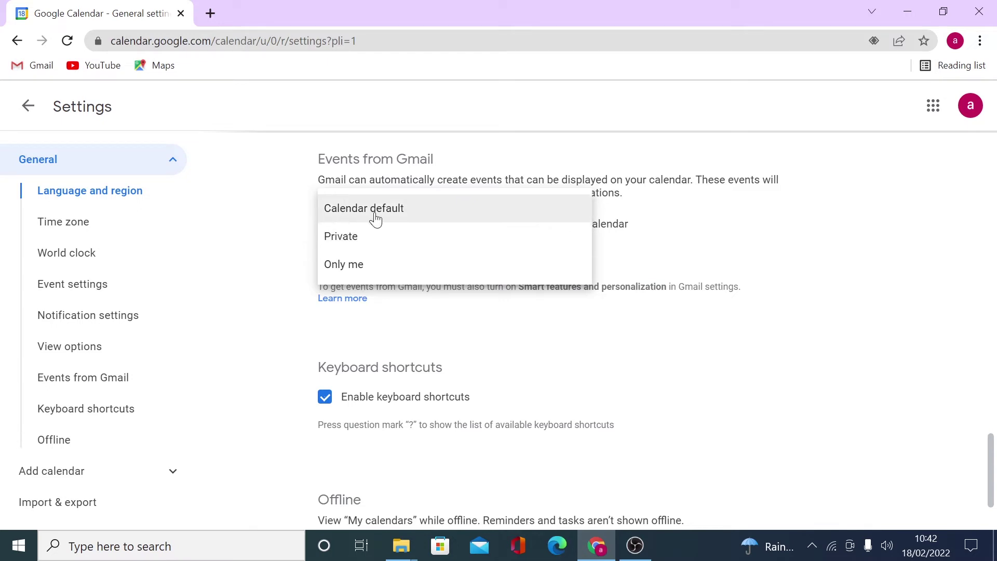
click(718, 341)
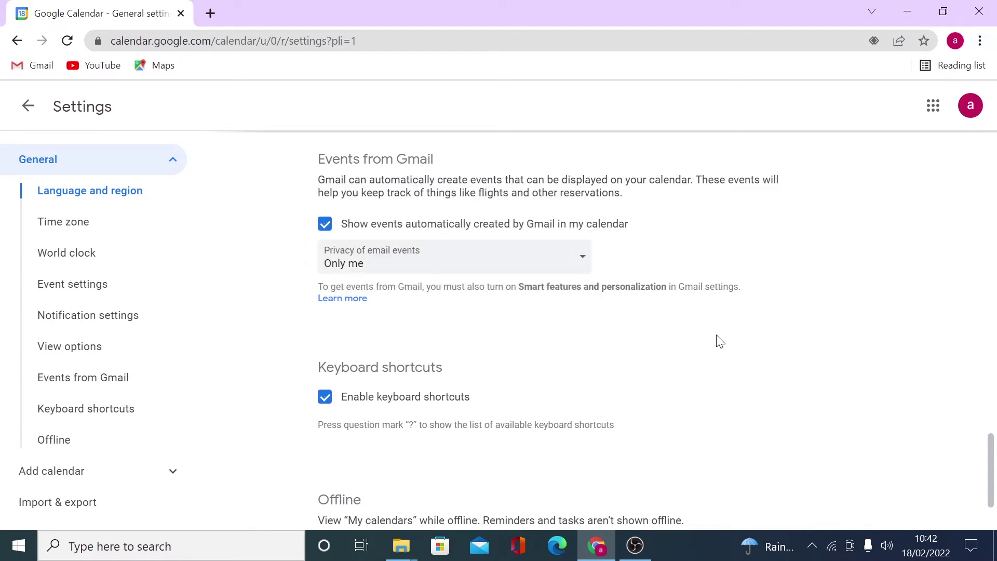
- Show the list of available keyboard shortcuts and read through its navigation, view, action and application sections
scroll(719, 341, down, 2)
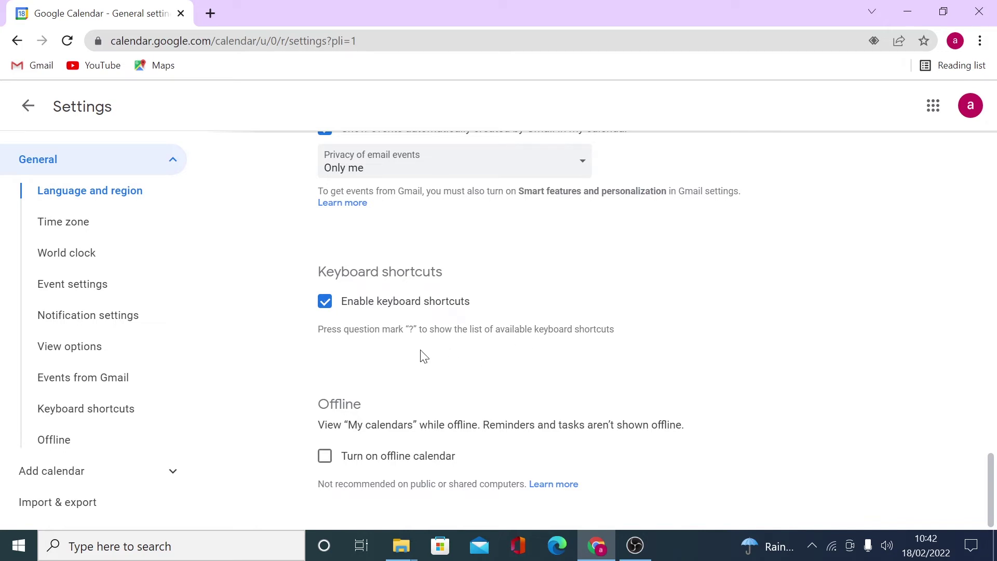
key(question)
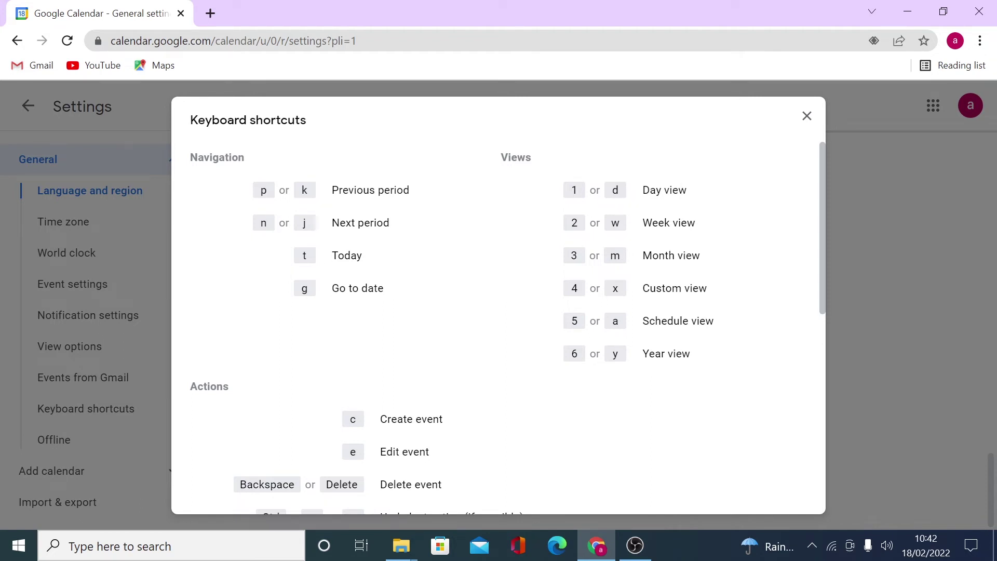
scroll(499, 343, down, 7)
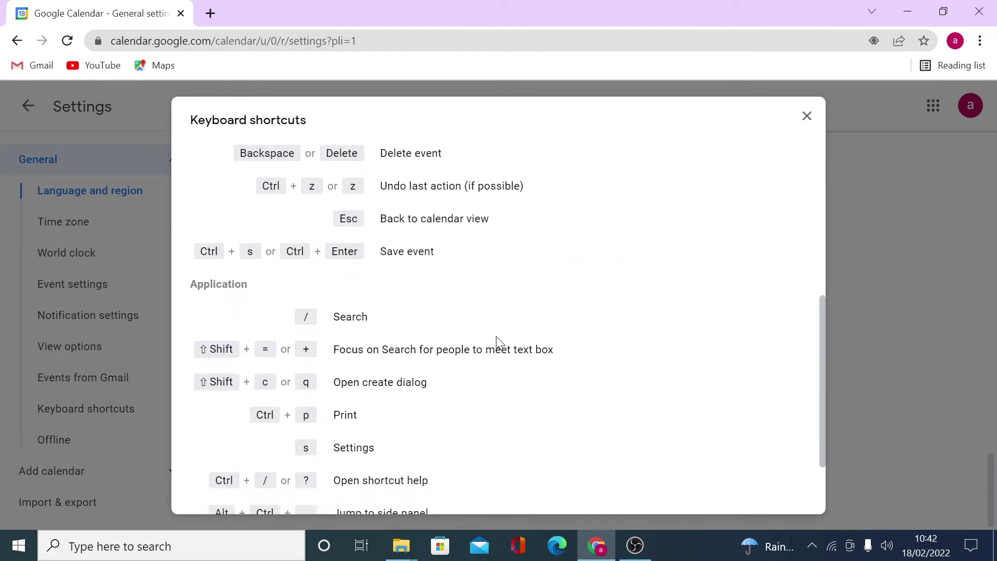
scroll(555, 349, down, 1)
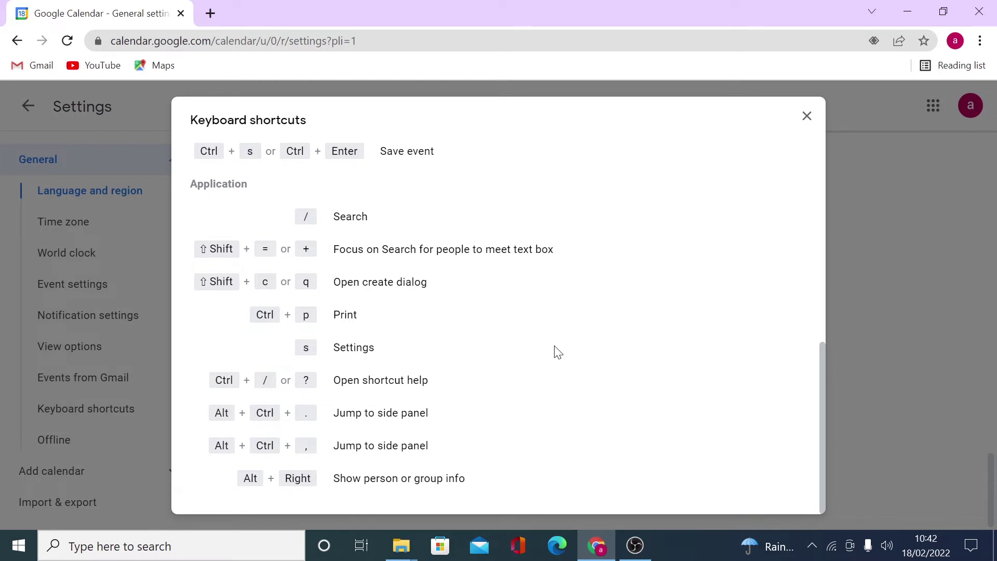
scroll(555, 349, up, 8)
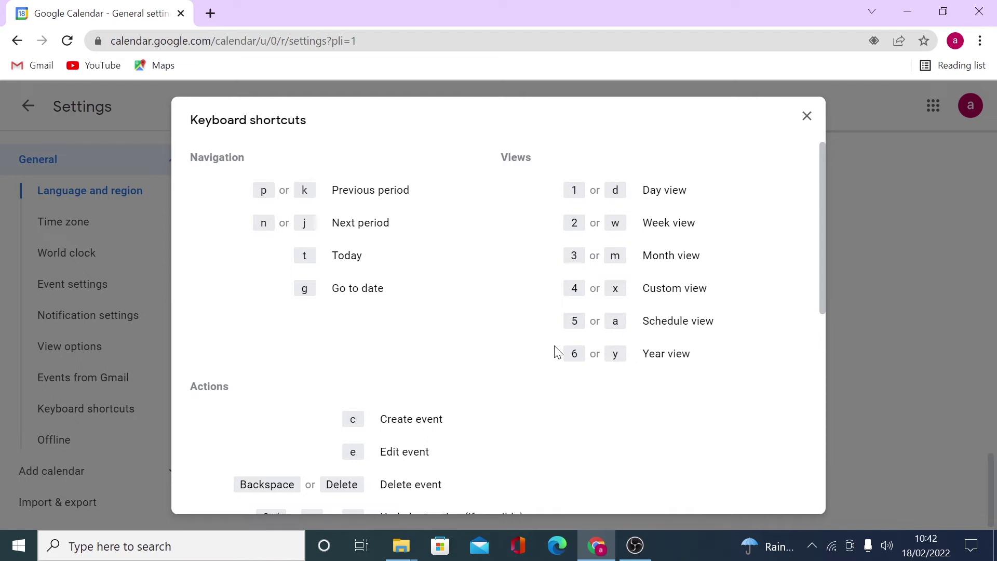
- Close the list of available shortcuts and turn off keyboard shortcuts in the general settings
click(806, 115)
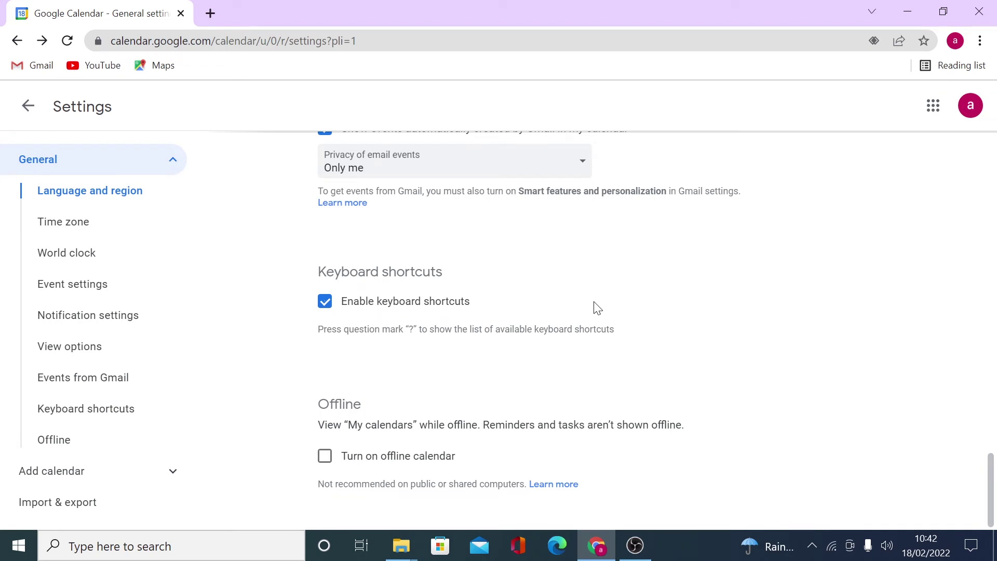
click(324, 302)
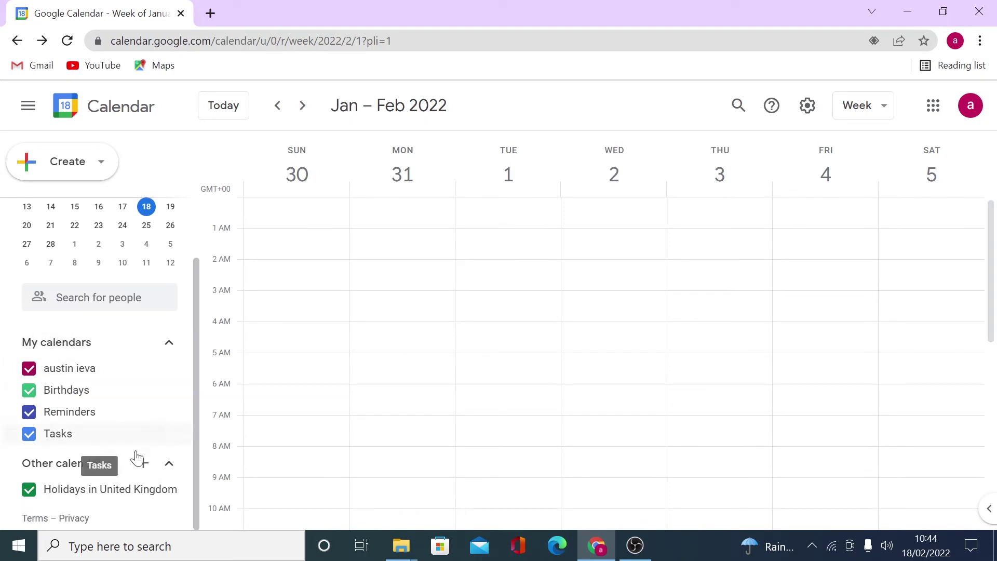
- View the options for adding other calendars, look at the Import & export settings and return to the week view
click(144, 466)
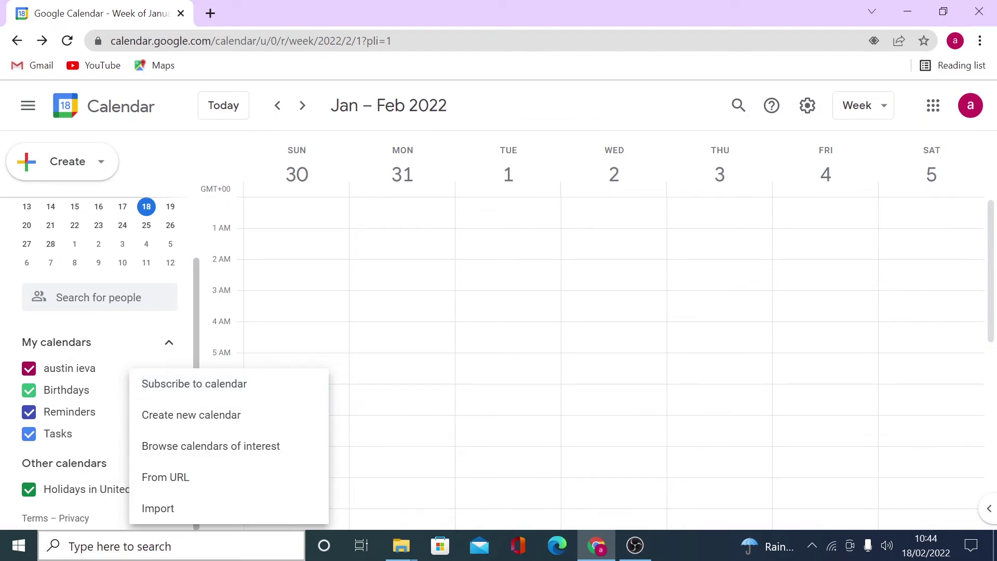
click(166, 511)
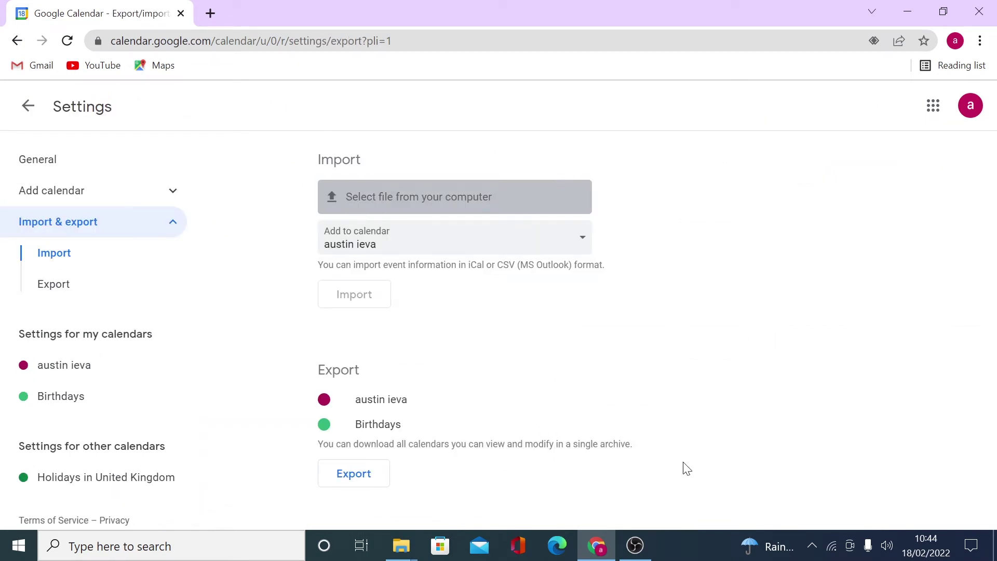
key(alt+Left)
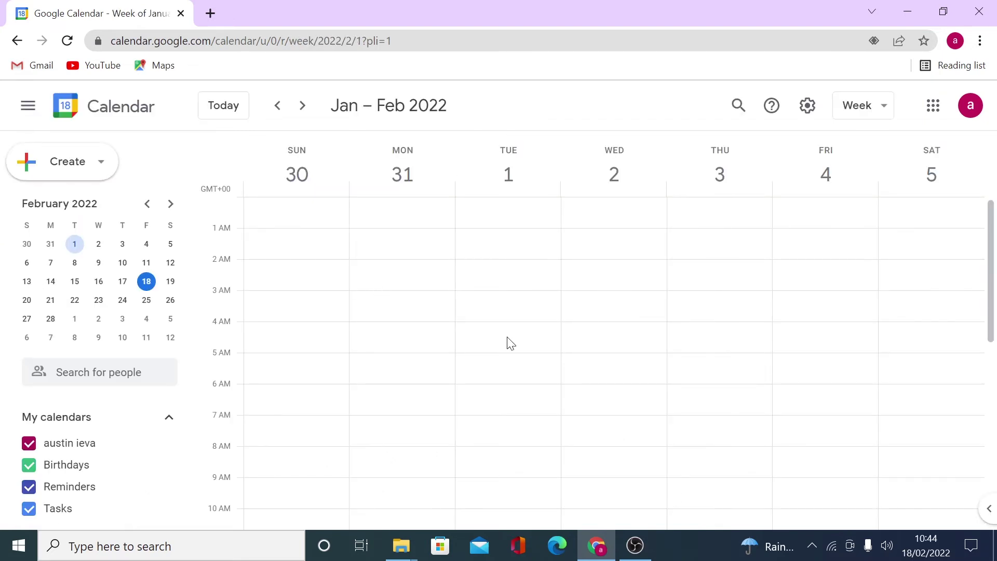
- View the kinds of items that can be created, then dismiss the choices
click(100, 172)
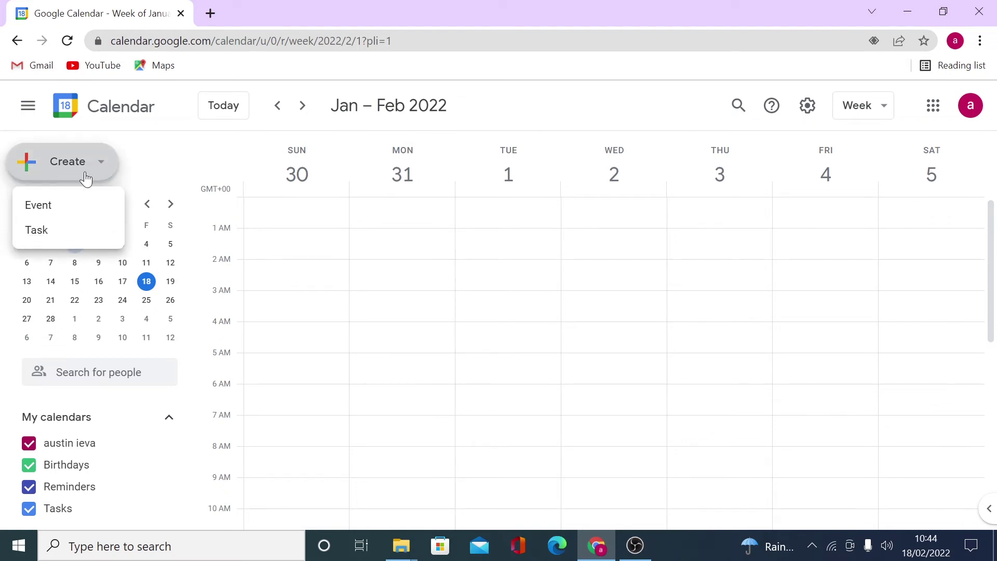
click(601, 303)
click(599, 299)
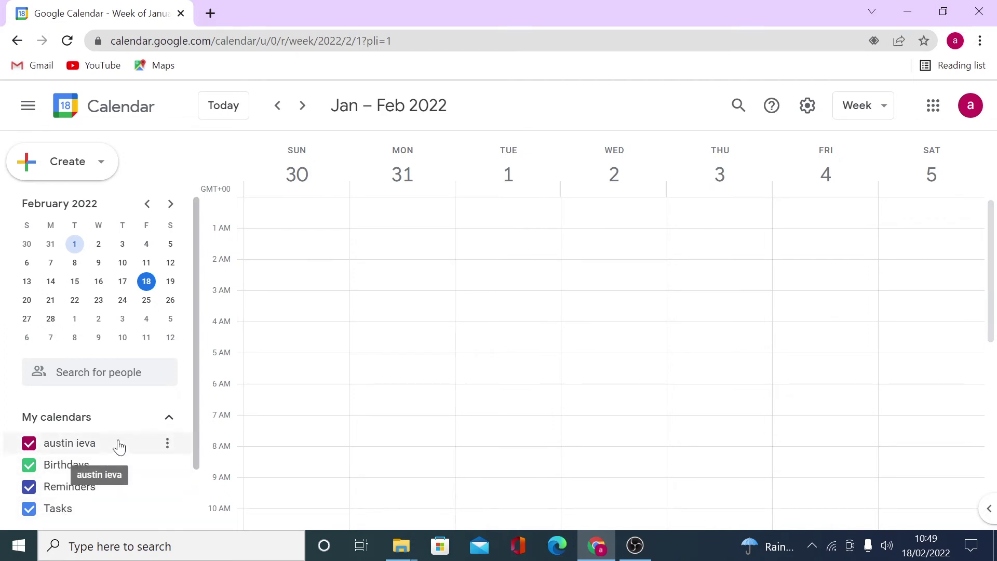
- In the settings and sharing options of the first calendar under My calendars, set the Event responses notification to None
click(166, 445)
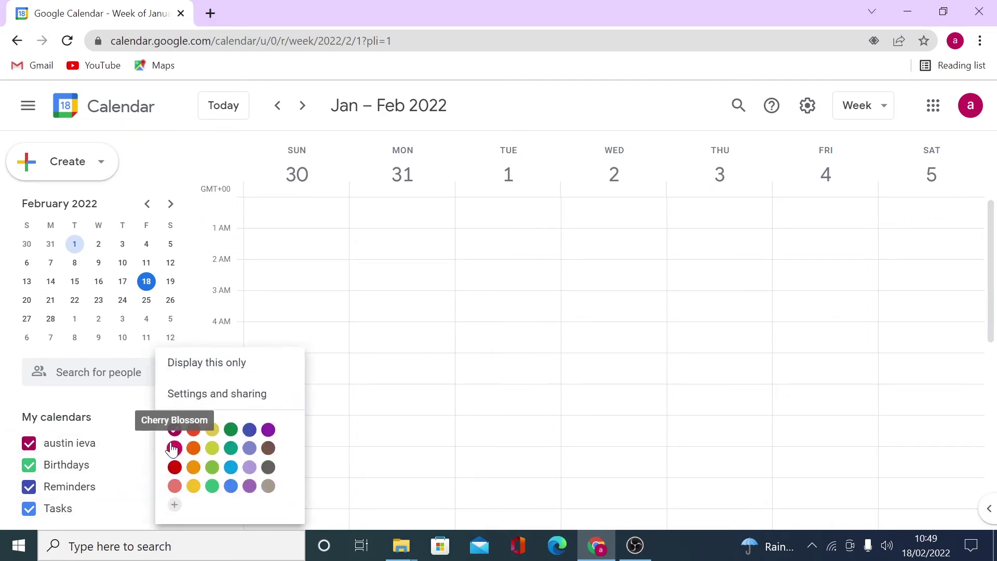
click(207, 395)
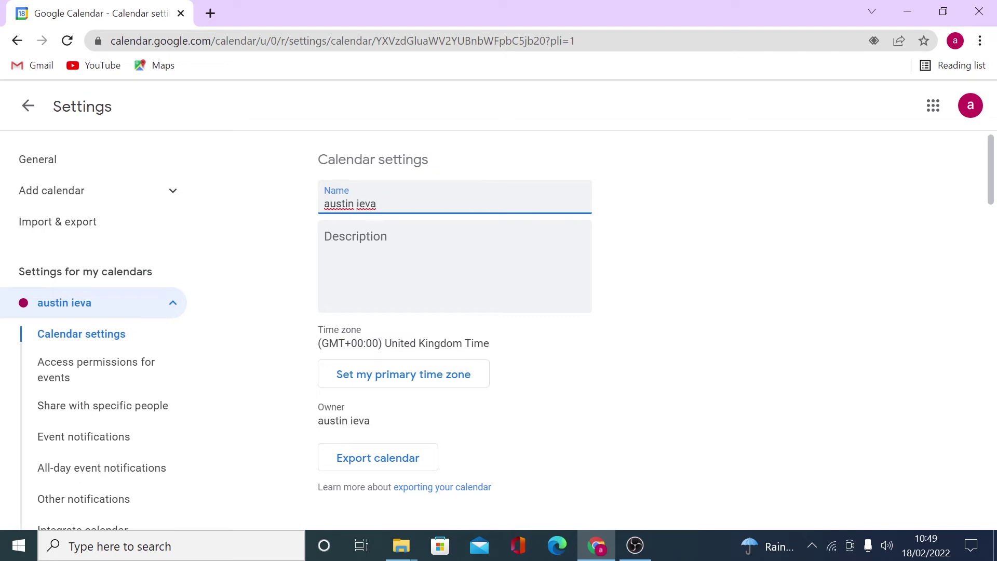
scroll(617, 367, down, 4)
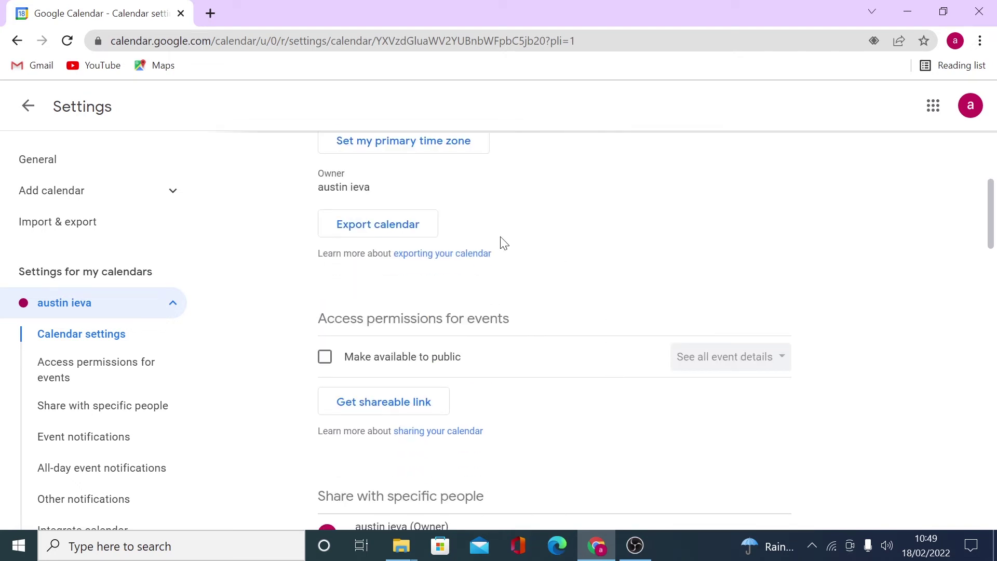
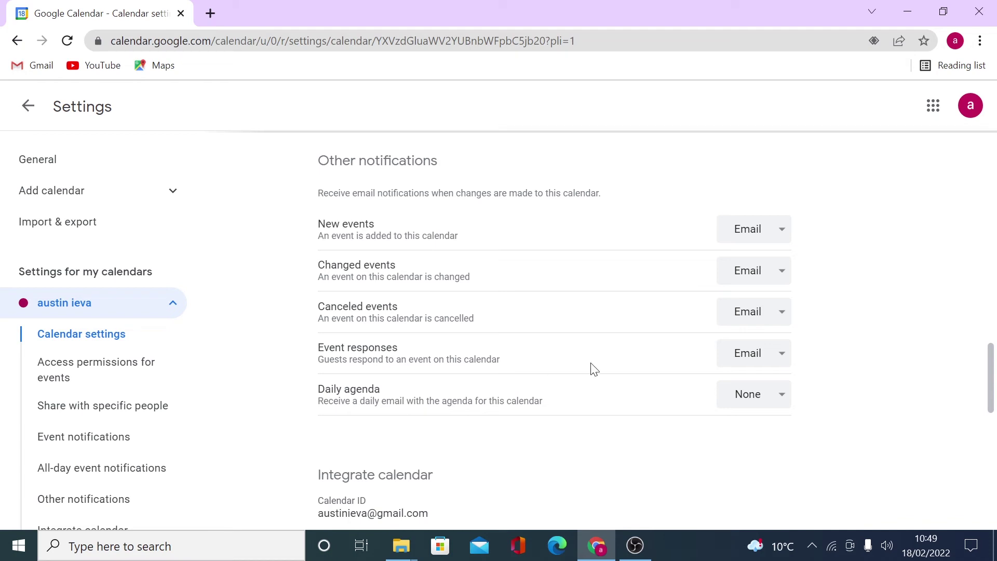
click(776, 359)
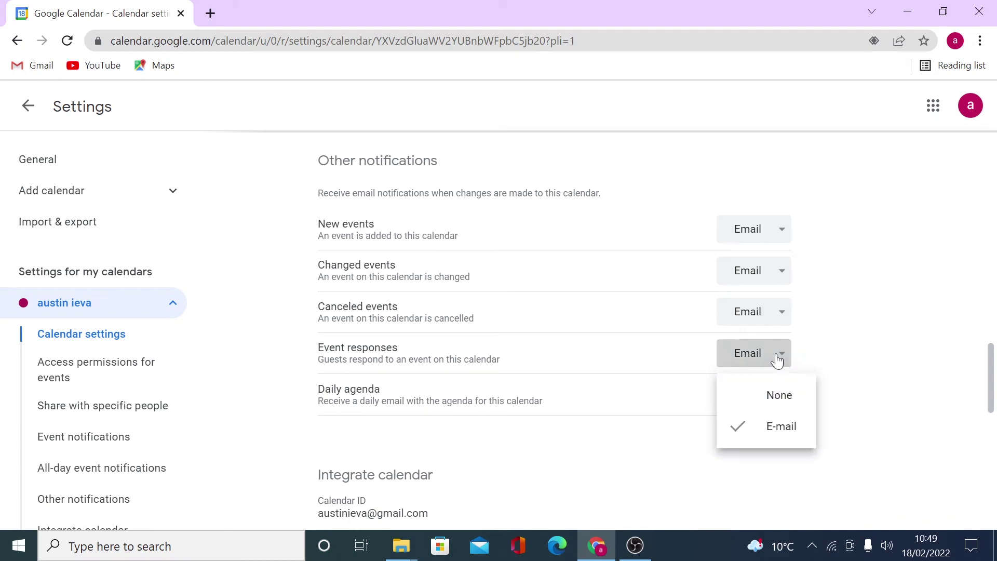
click(774, 397)
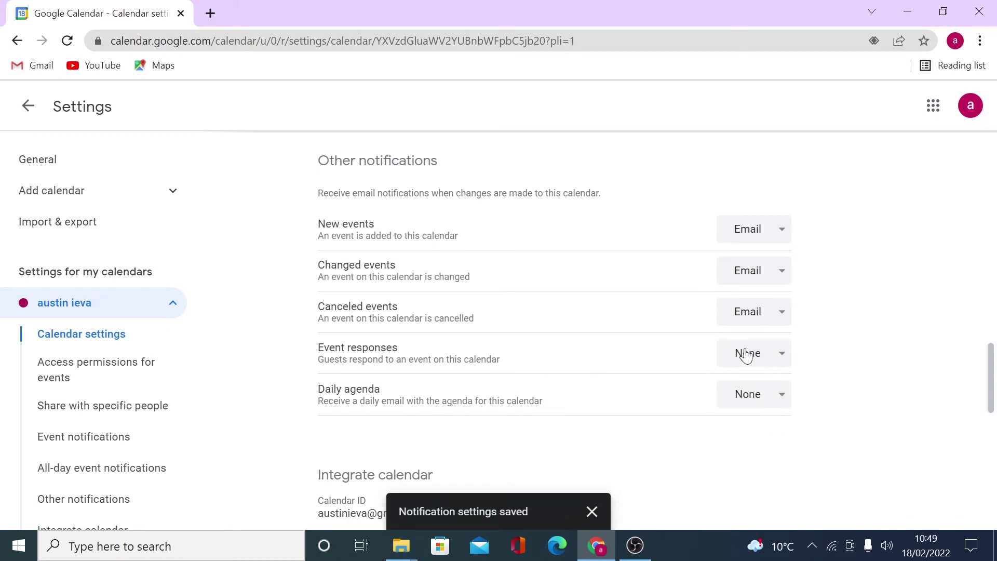
- Set the calendar's Daily agenda notification to Email
scroll(814, 375, down, 1)
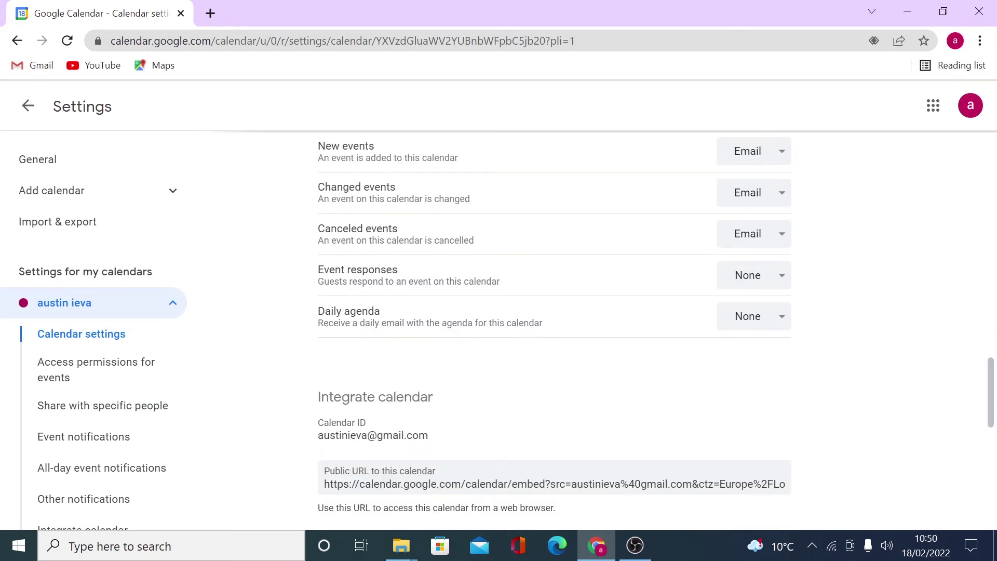
drag(318, 310, 398, 319)
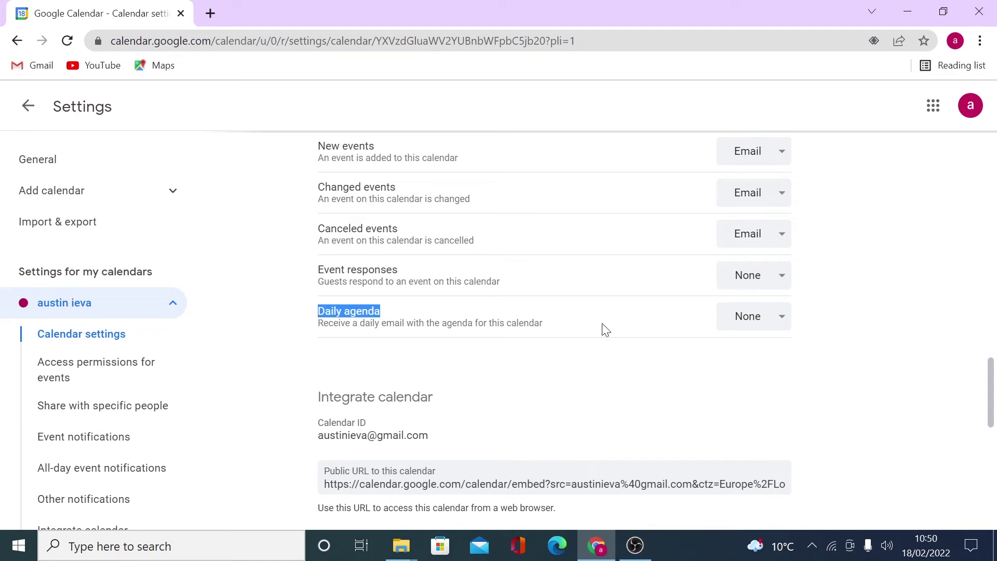
click(785, 329)
click(776, 387)
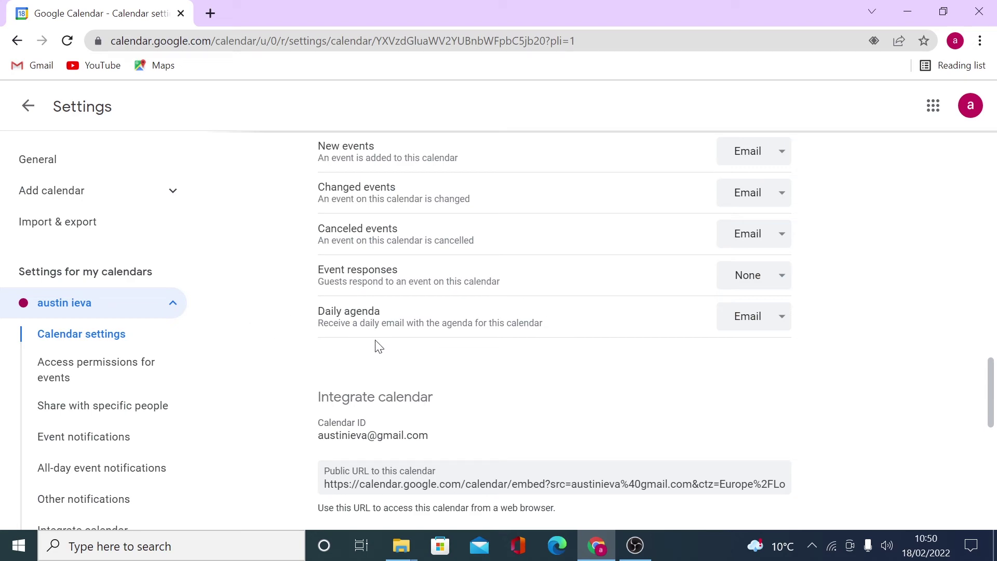
- Review the Integrate calendar and Remove calendar sections, and return to the week view
scroll(769, 342, down, 3)
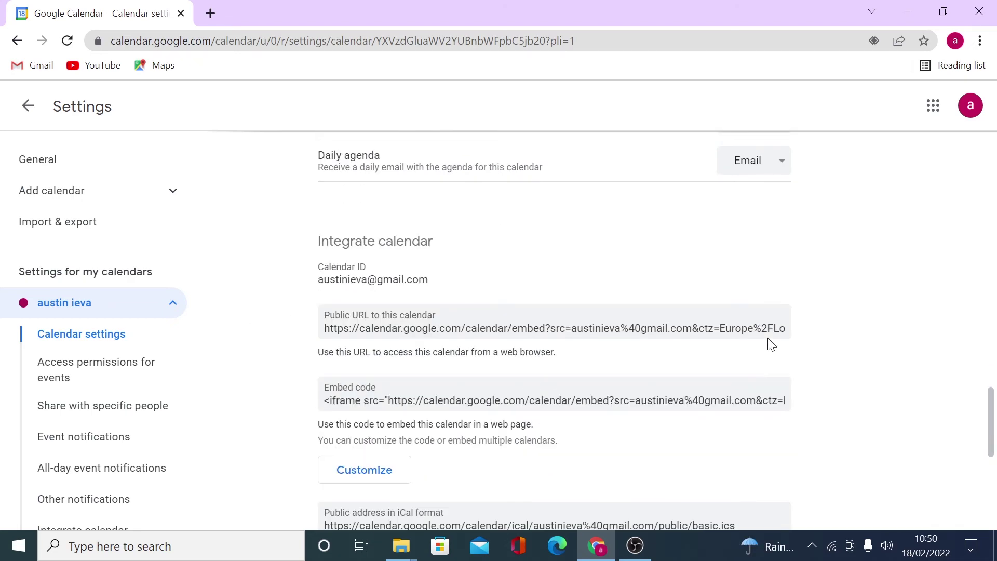
scroll(770, 345, down, 1)
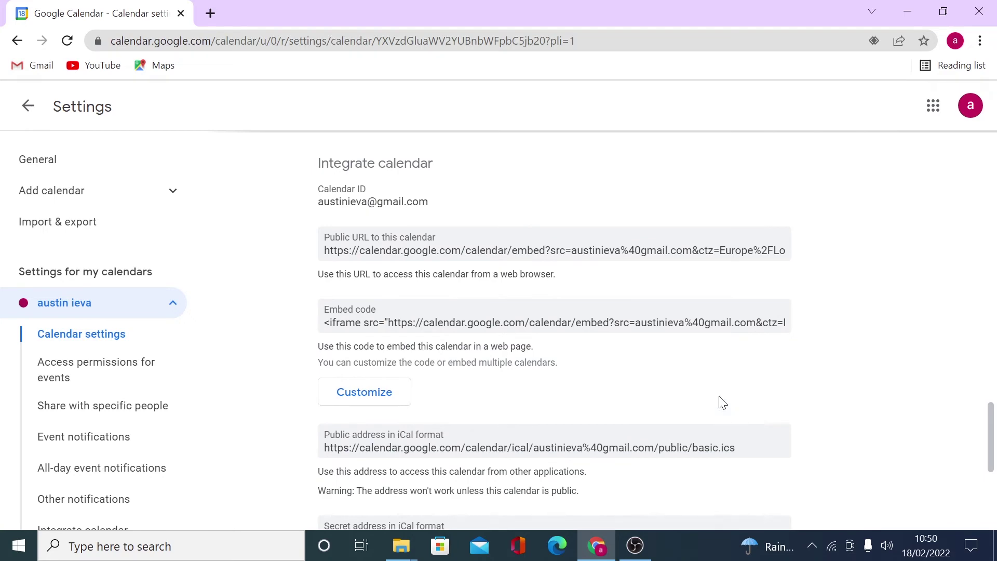
scroll(723, 403, down, 5)
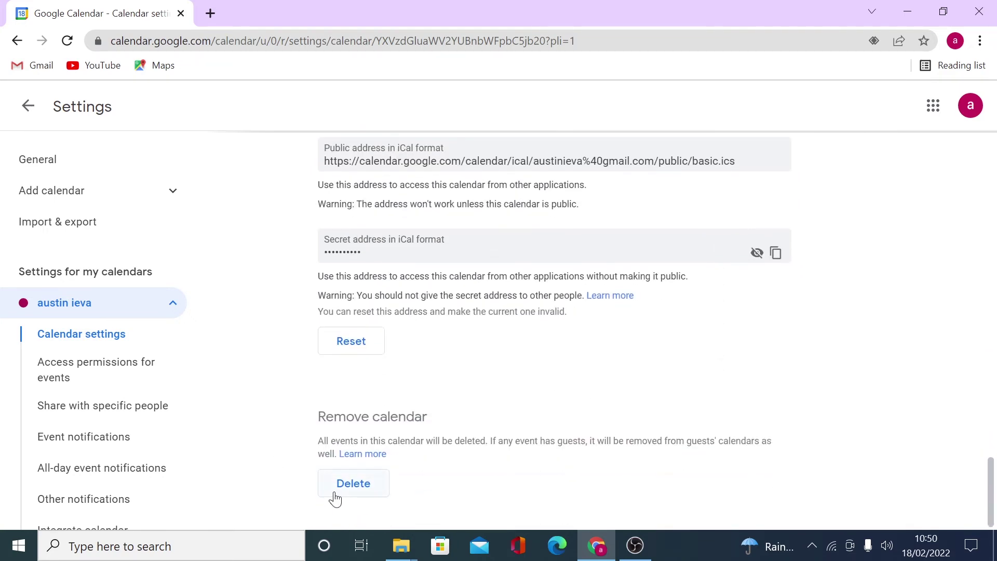
click(28, 107)
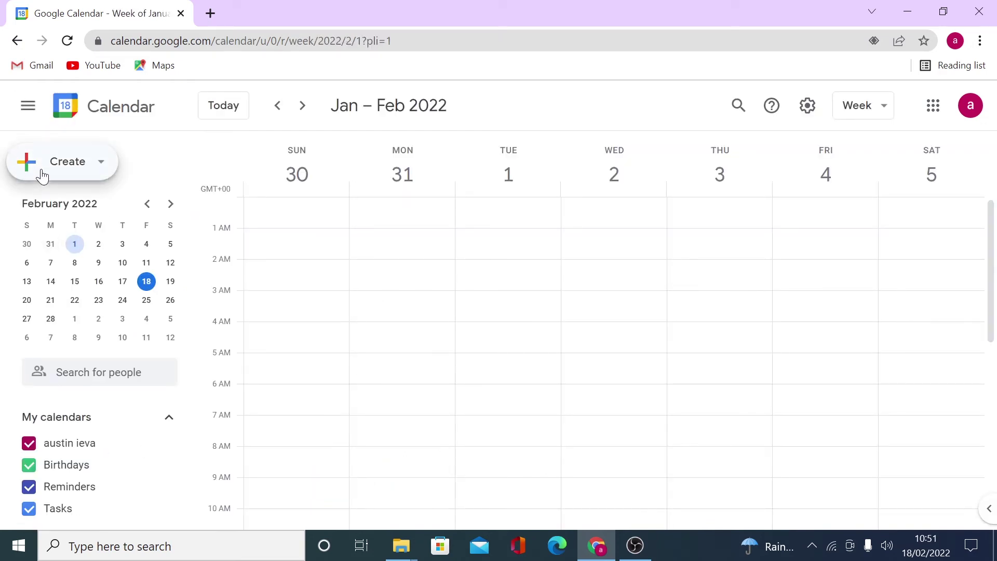
- Start a new event titled "Morning meeting" on Tuesday, February 1 from 2:30am to 3:00am
click(103, 166)
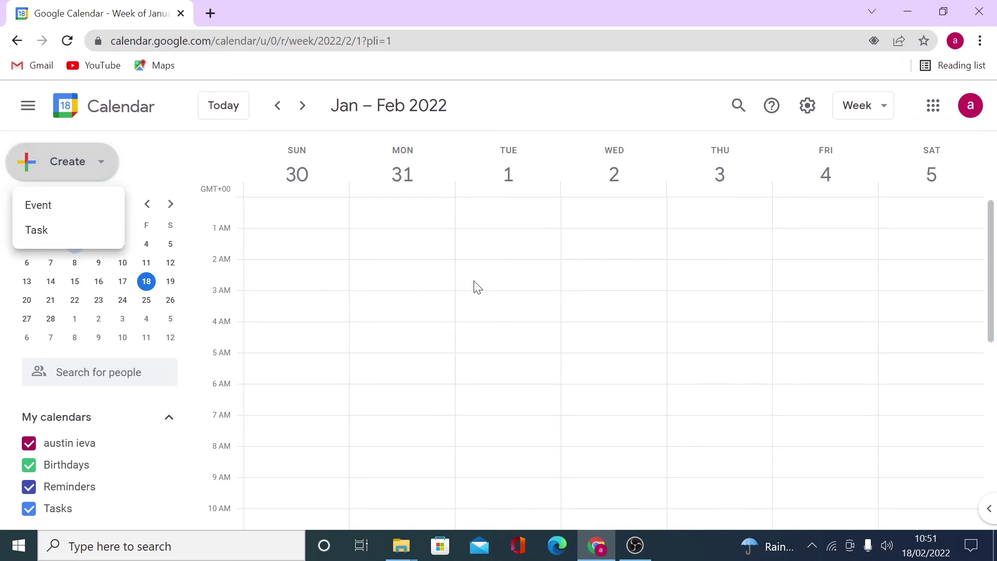
click(506, 291)
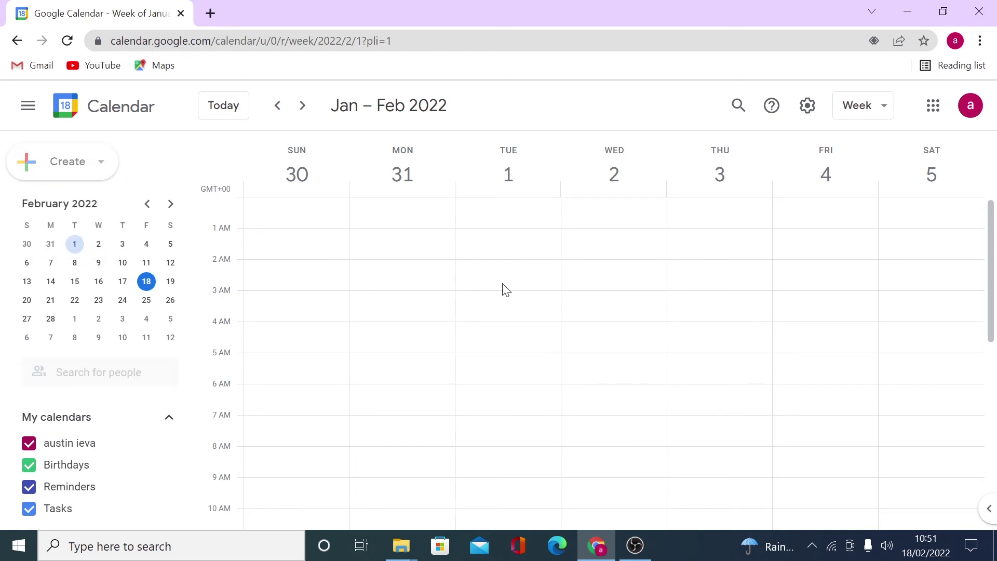
click(507, 291)
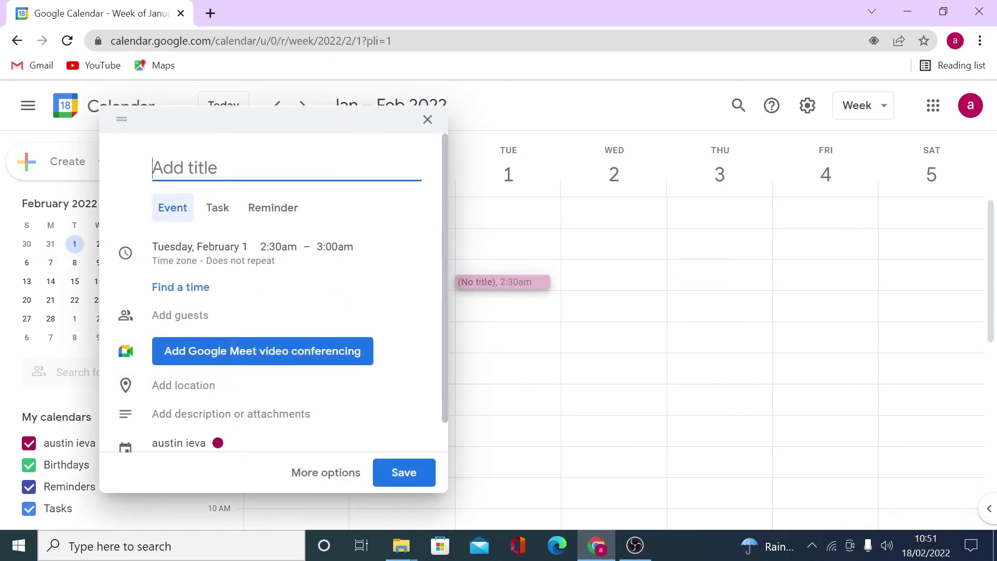
text(M)
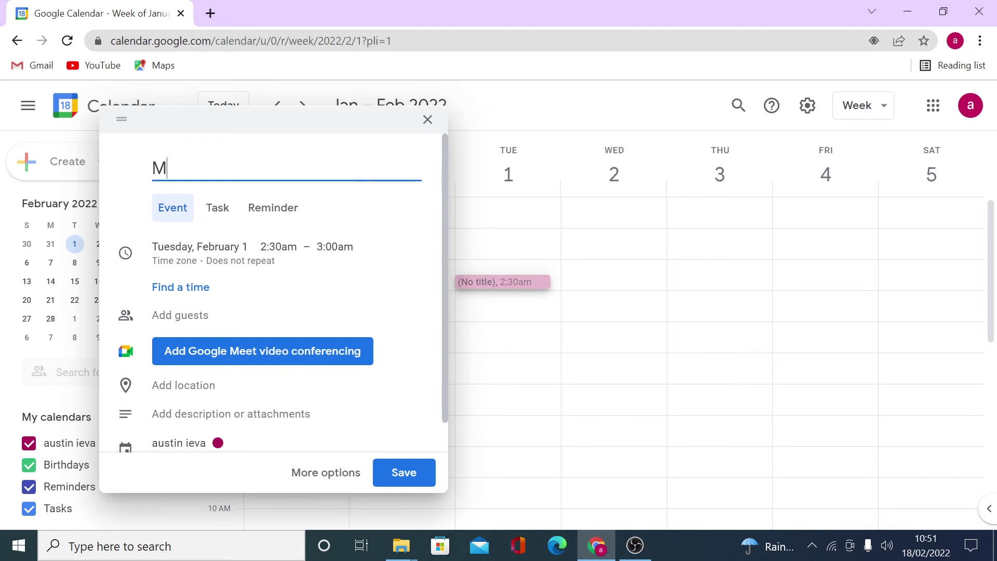
text(orning m)
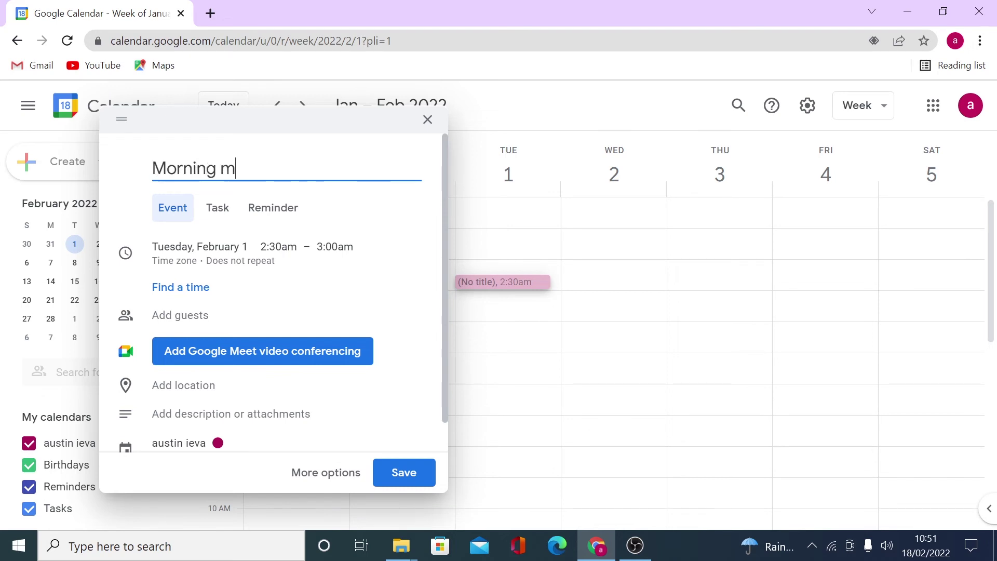
text(eeting)
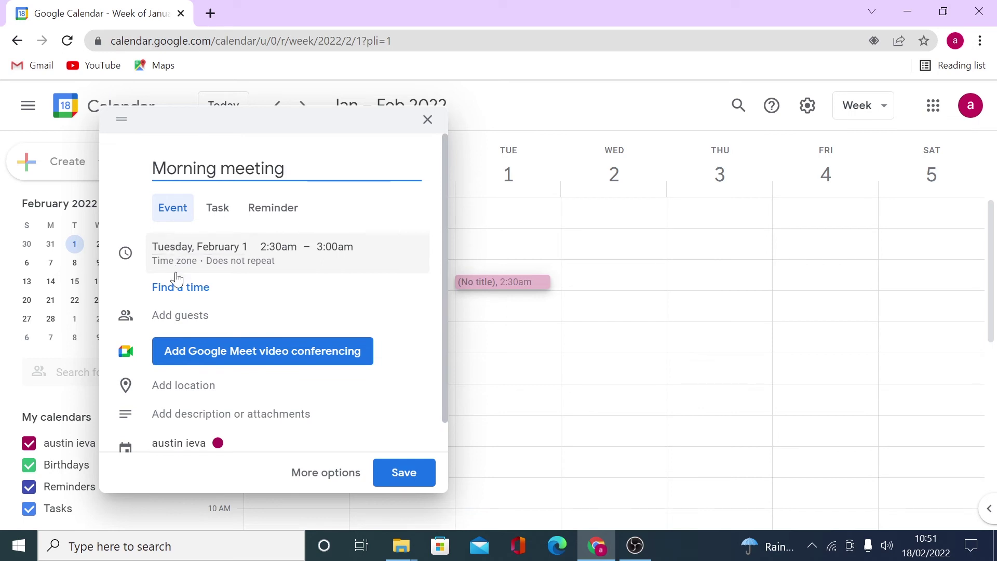
- Set the Morning meeting to repeat every weekday (Monday to Friday)
click(249, 269)
click(200, 306)
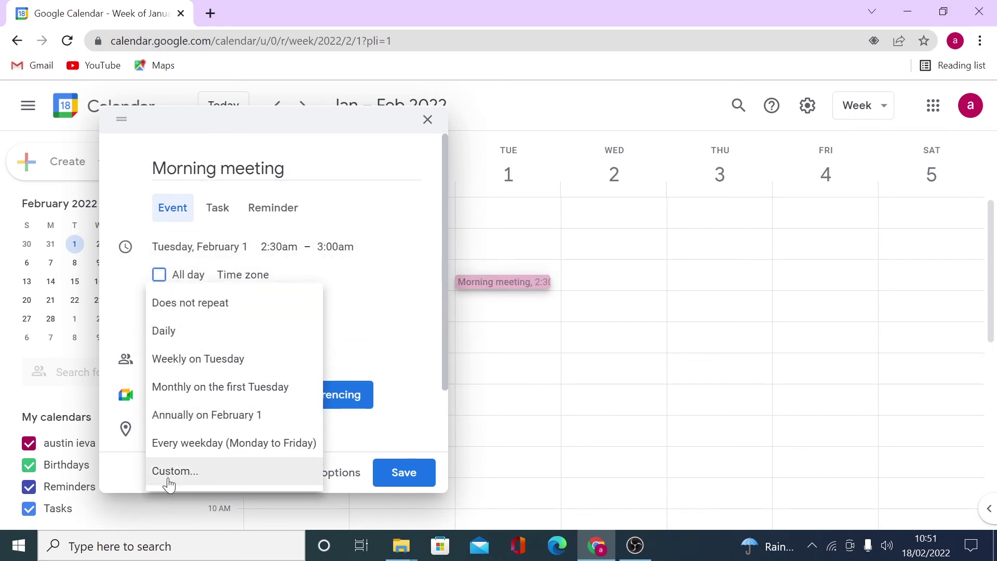
click(174, 445)
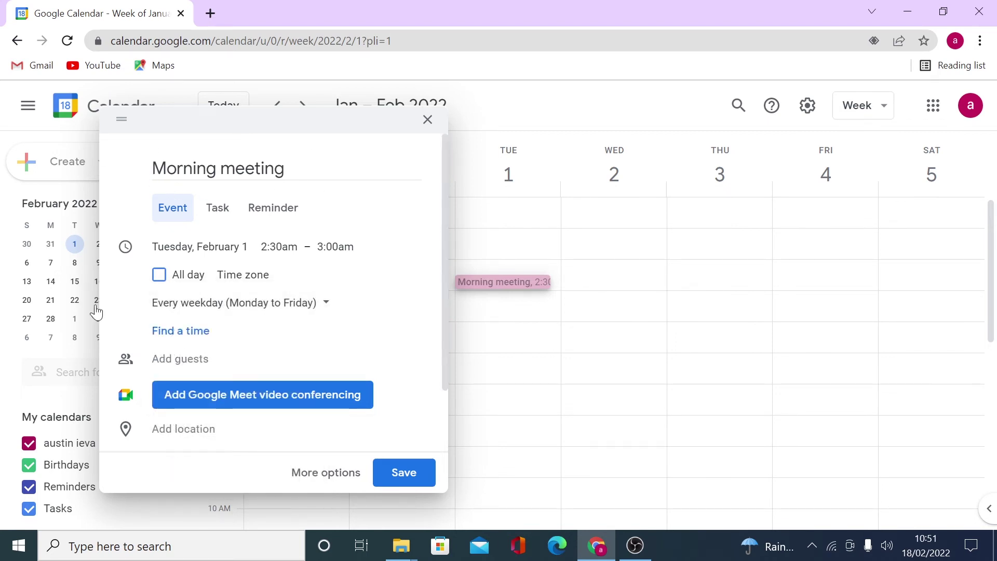
- Use Find a time to move the Morning meeting to 5:00am–5:30am and save the event
click(202, 338)
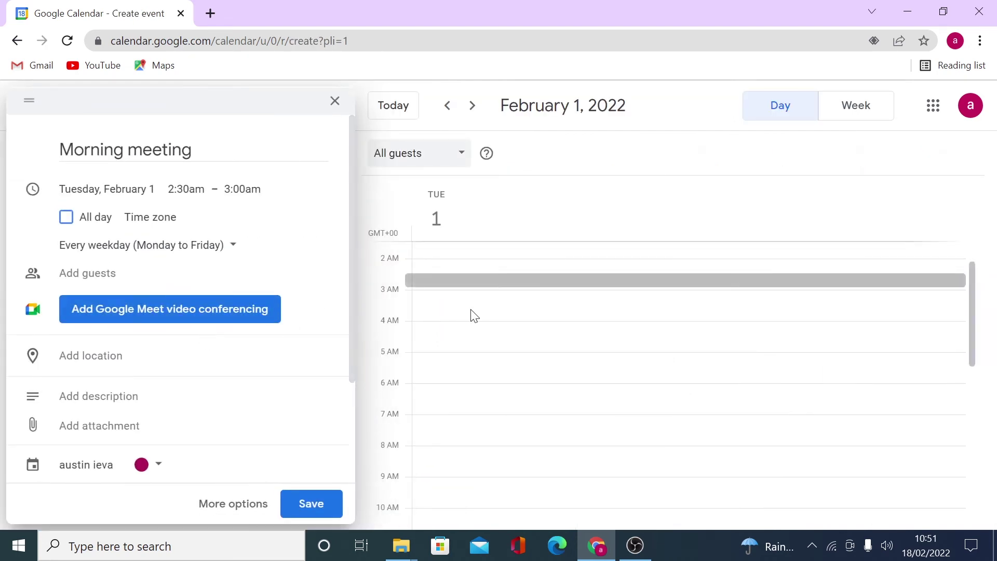
click(467, 360)
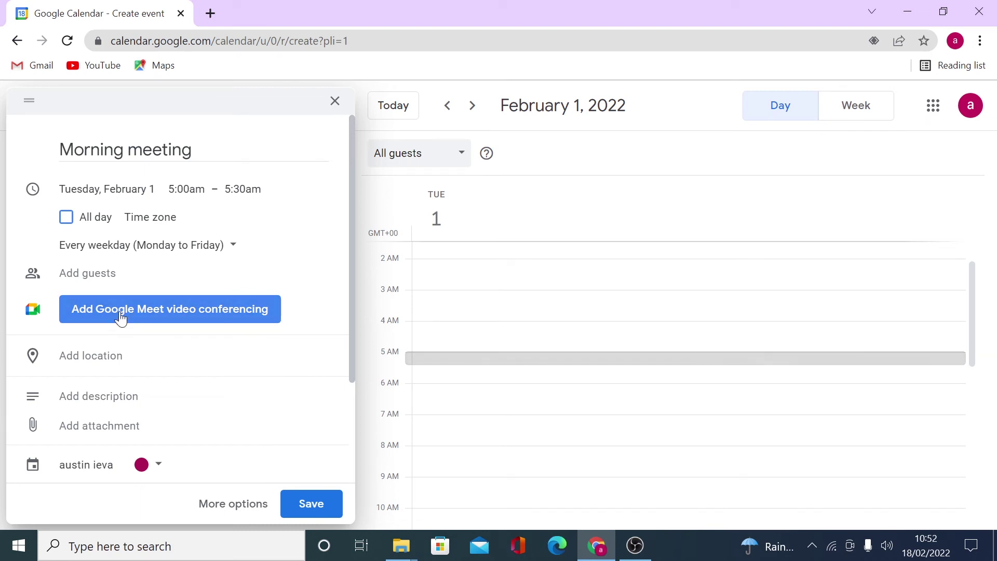
click(309, 508)
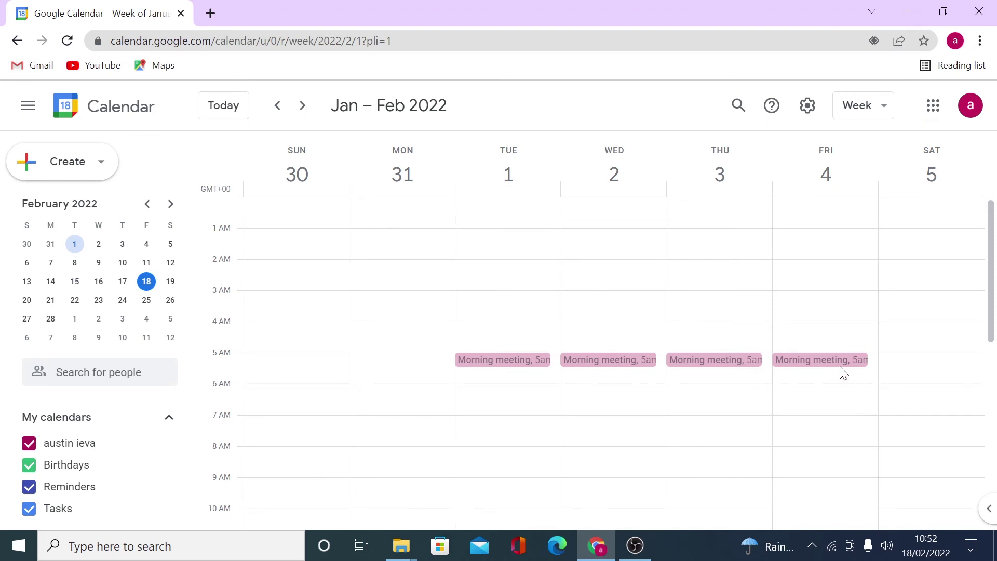
- Open the Tuesday, February 1 Morning meeting for editing and look through its event details and guest options
click(520, 364)
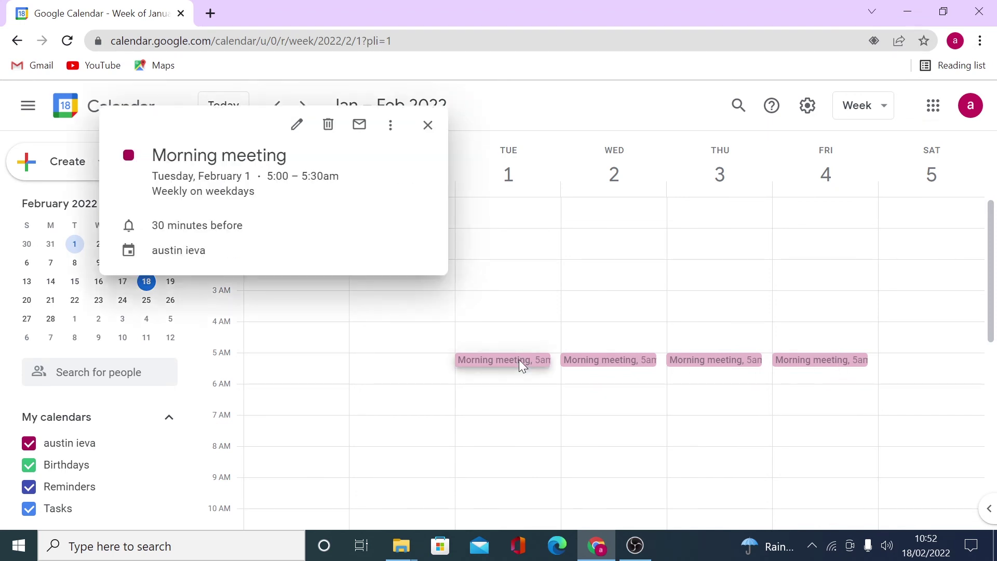
click(296, 125)
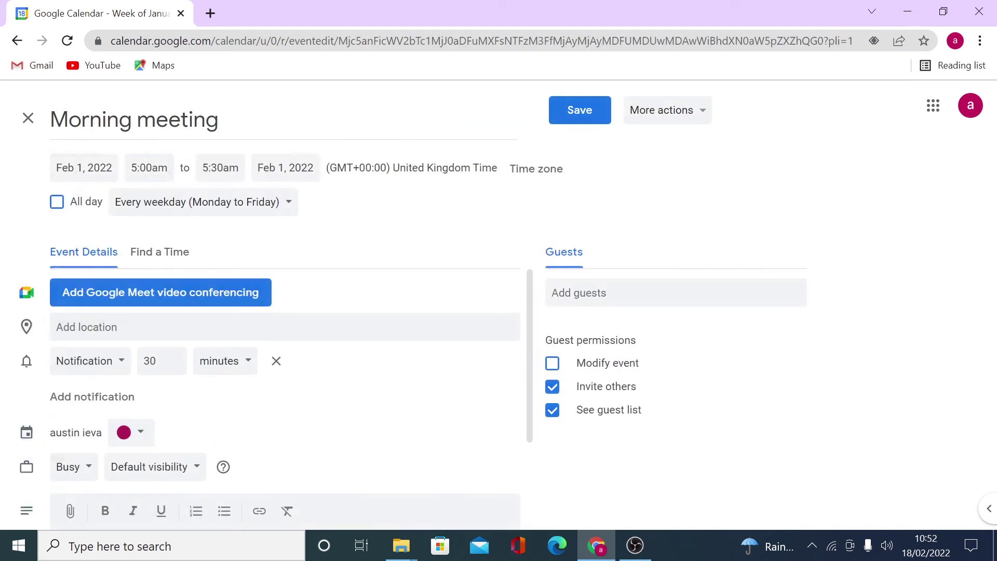
scroll(291, 363, down, 2)
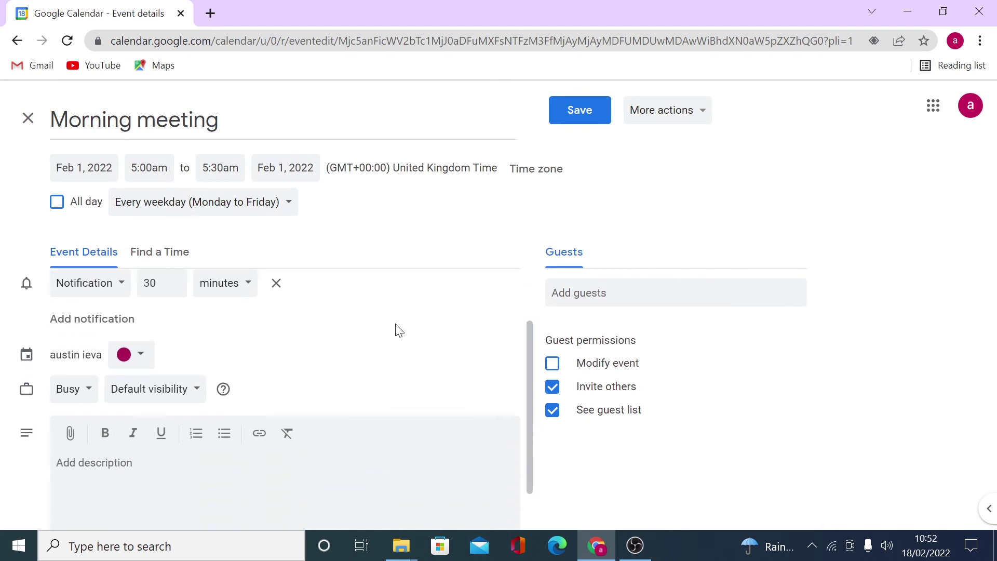
scroll(318, 353, up, 2)
scroll(320, 359, down, 3)
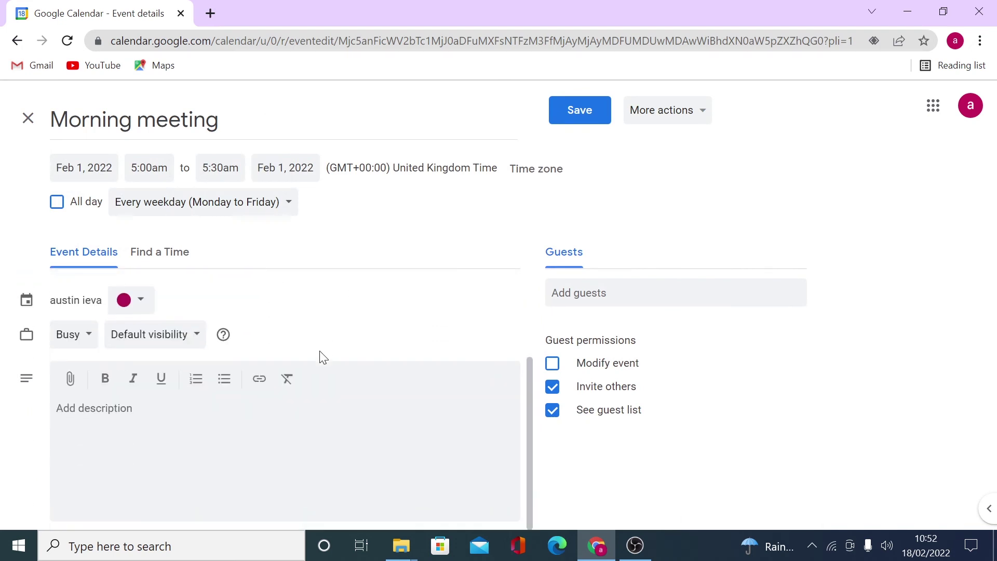
- Add the first suggested contact as a guest of the Morning meeting and allow guests to modify the event
scroll(378, 375, up, 3)
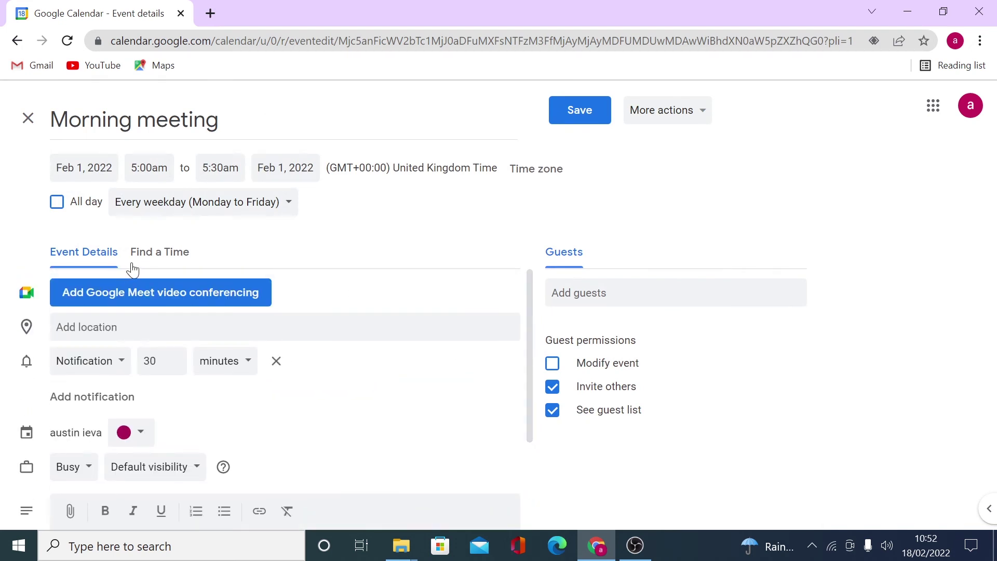
click(597, 292)
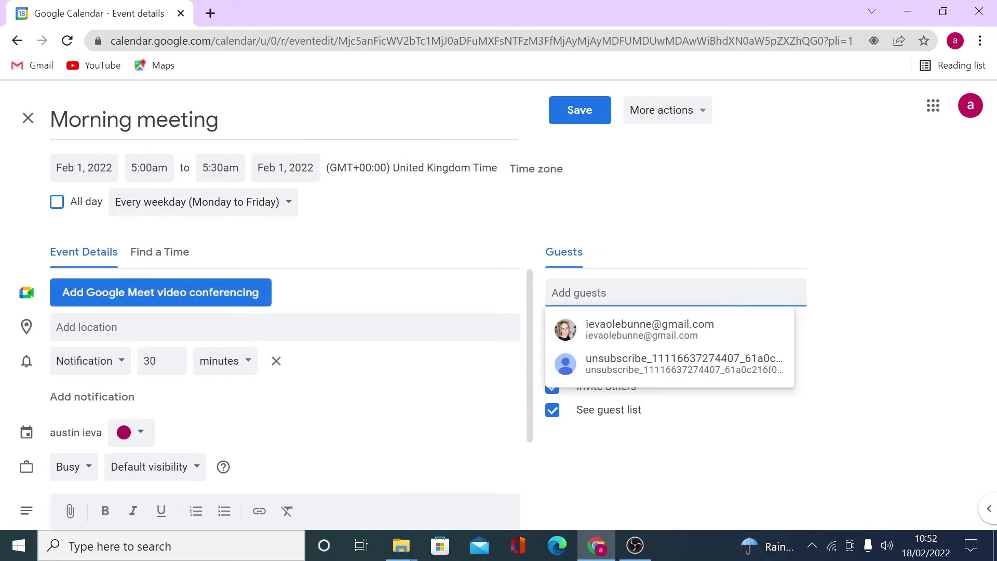
click(592, 328)
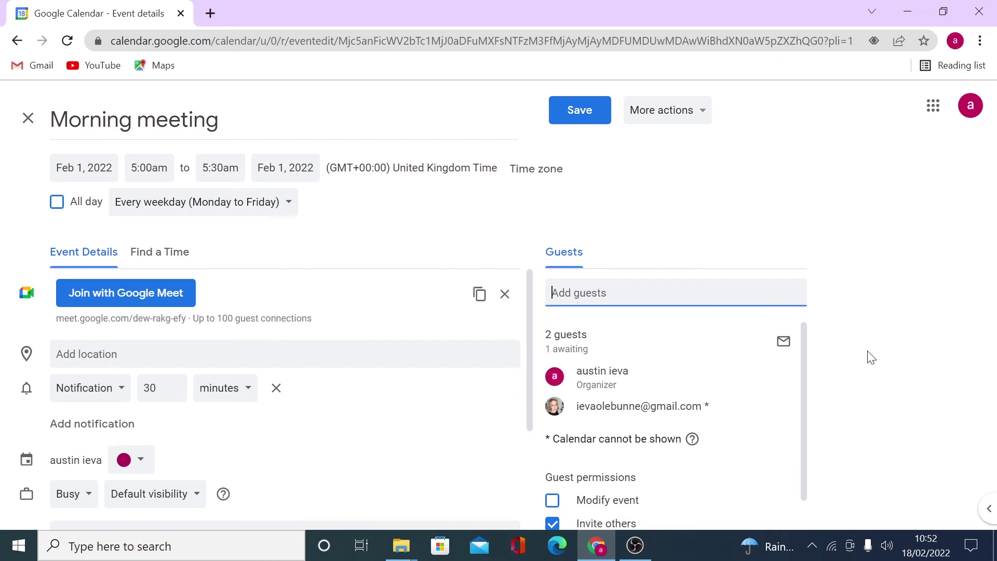
mouse_move(644, 406)
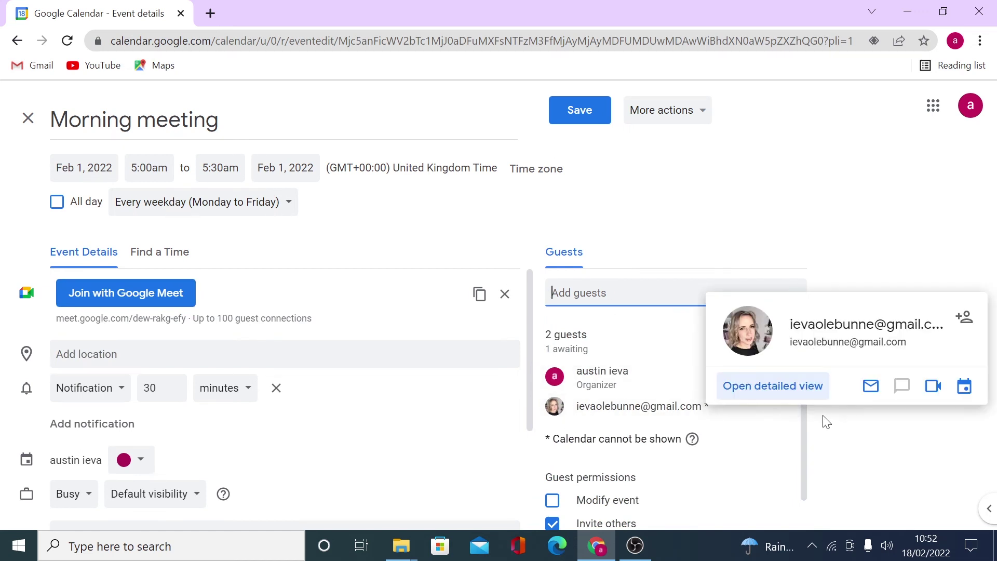
scroll(591, 475, down, 1)
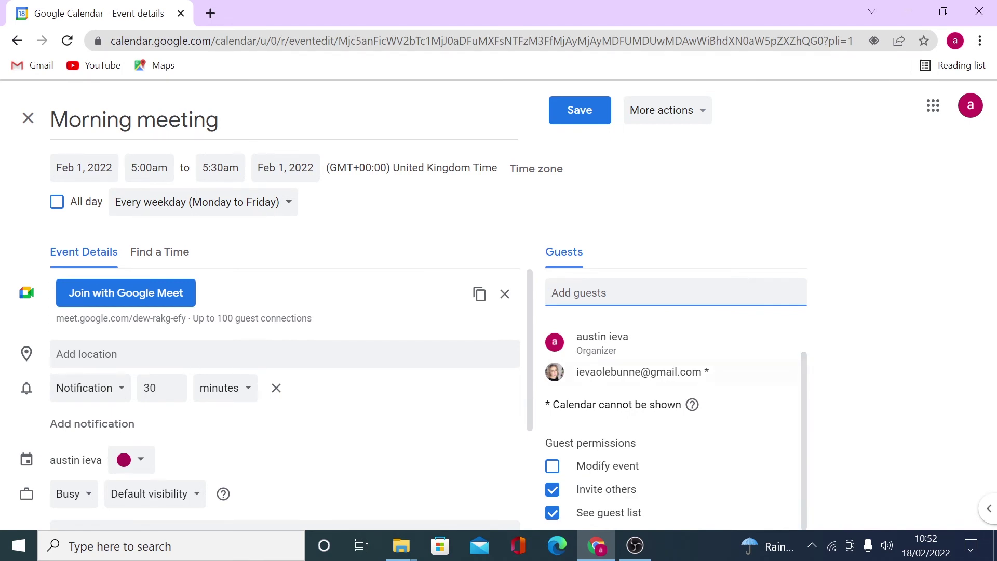
click(553, 466)
- Save the Morning meeting changes for this event only and send the invitation emails to guests
click(580, 112)
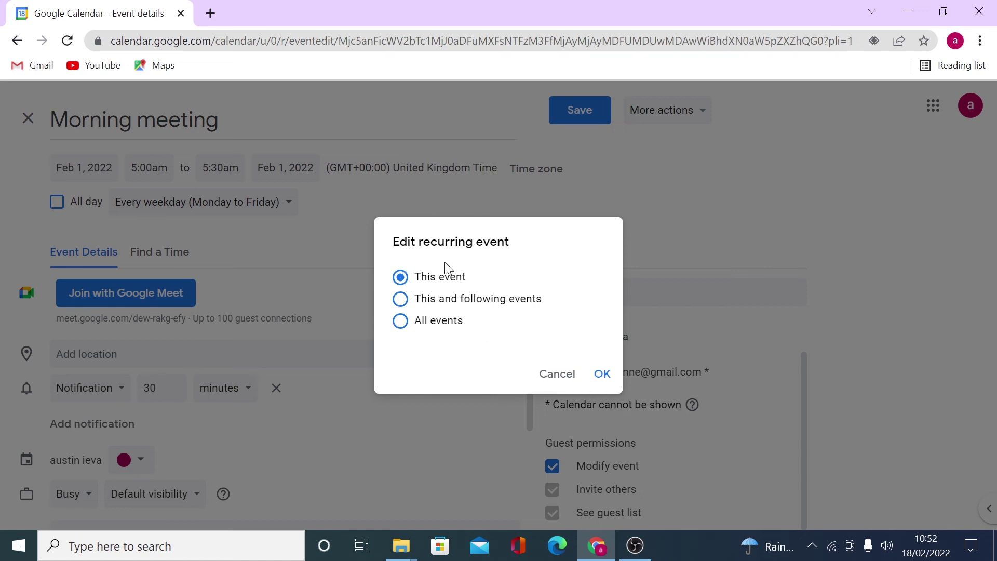
click(401, 276)
click(601, 374)
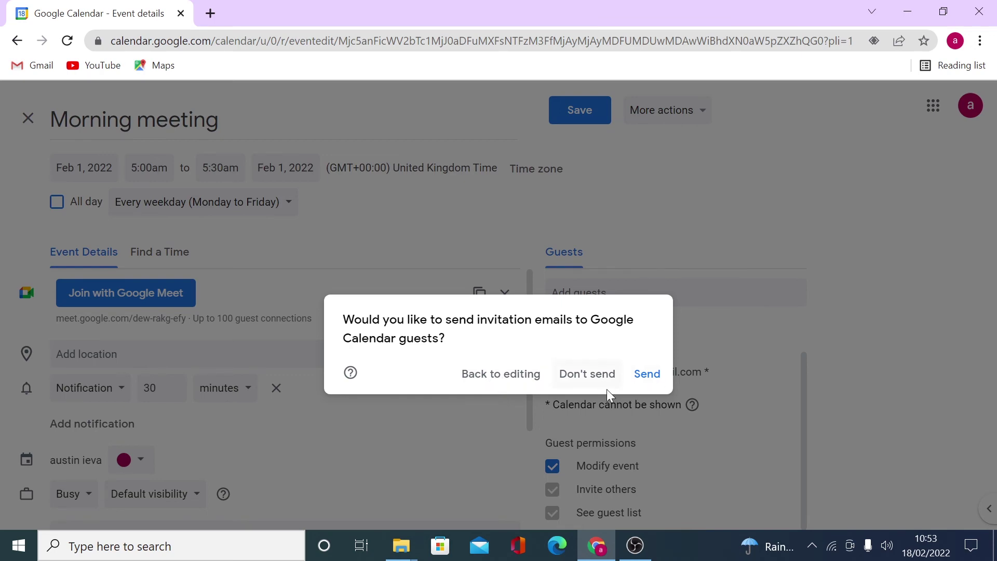
click(648, 375)
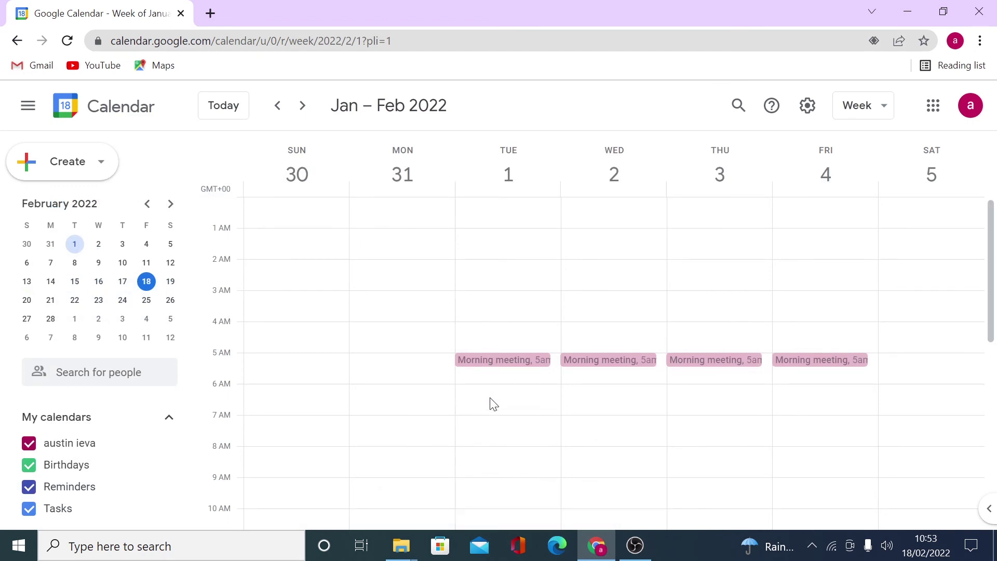
- View the HTML code and link for publishing the Tuesday, February 1 Morning meeting, both for the event and for this instance
click(478, 359)
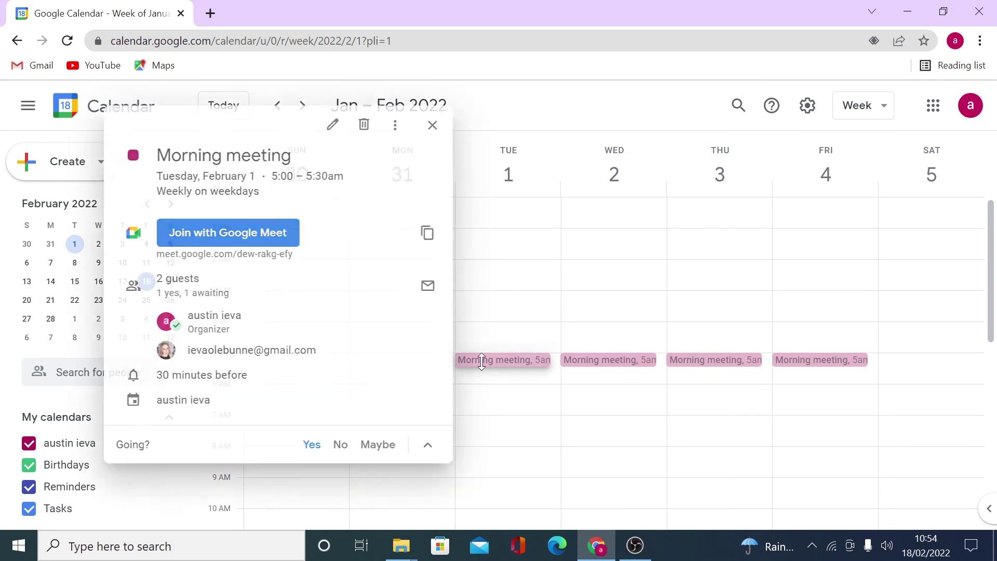
click(390, 127)
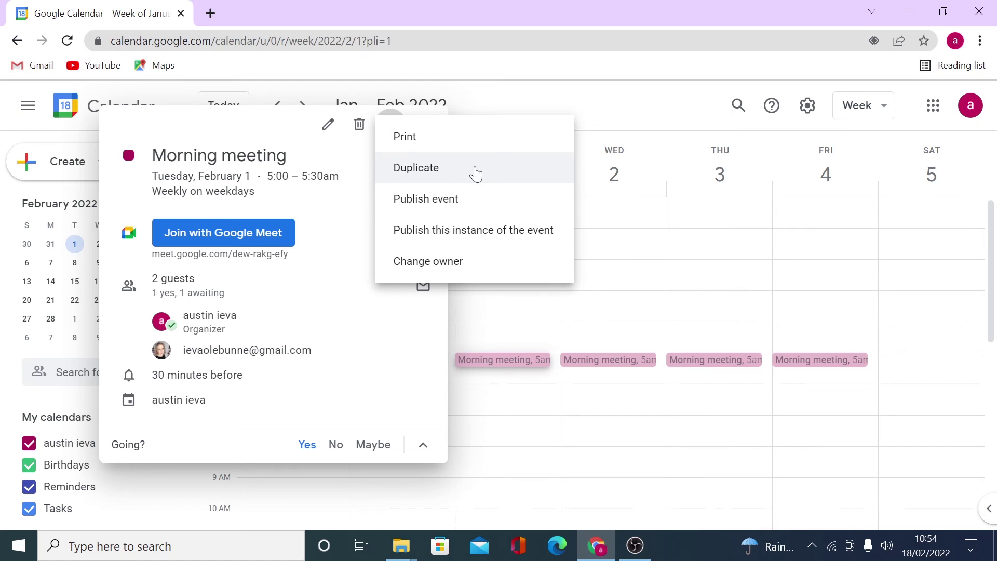
click(474, 198)
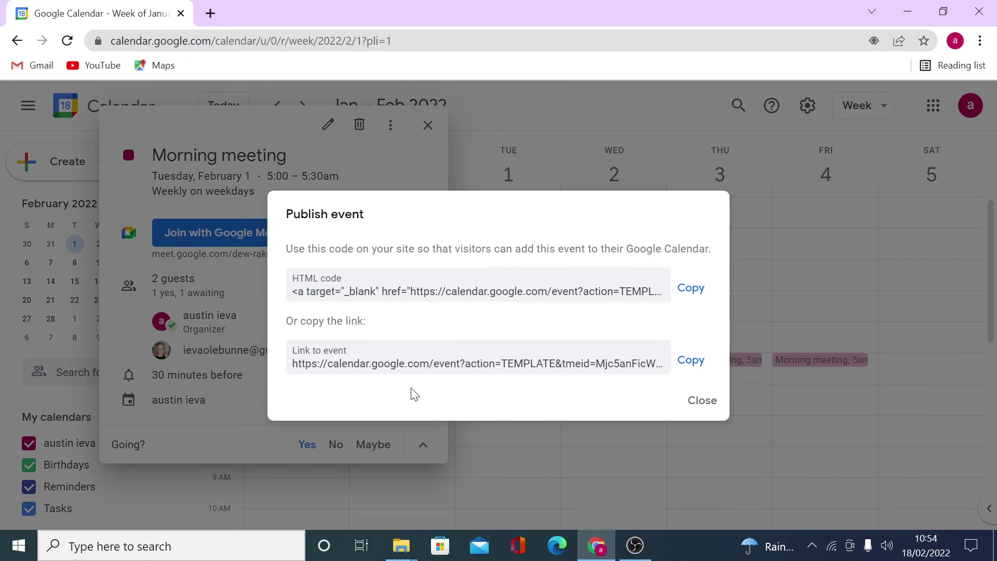
click(692, 408)
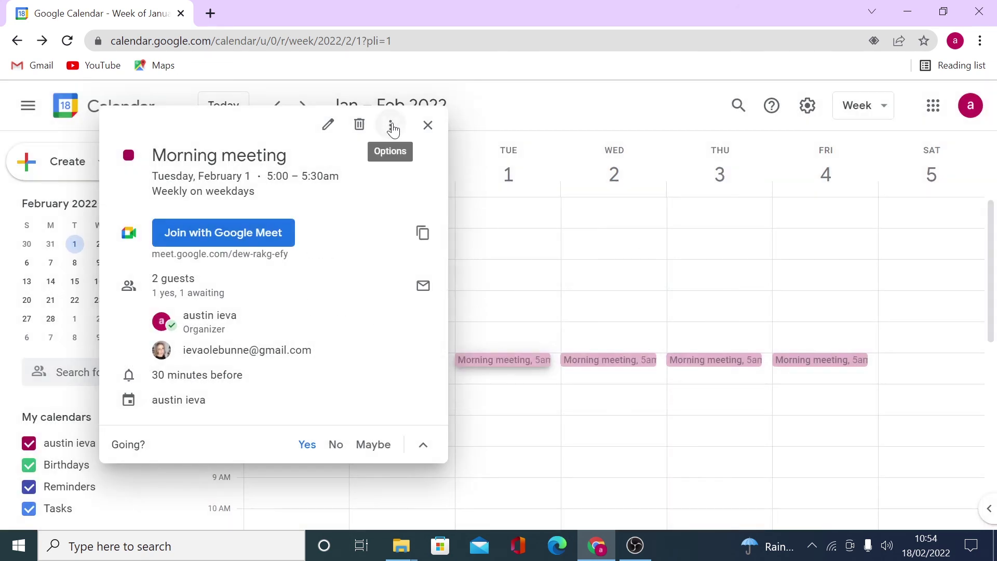
click(392, 127)
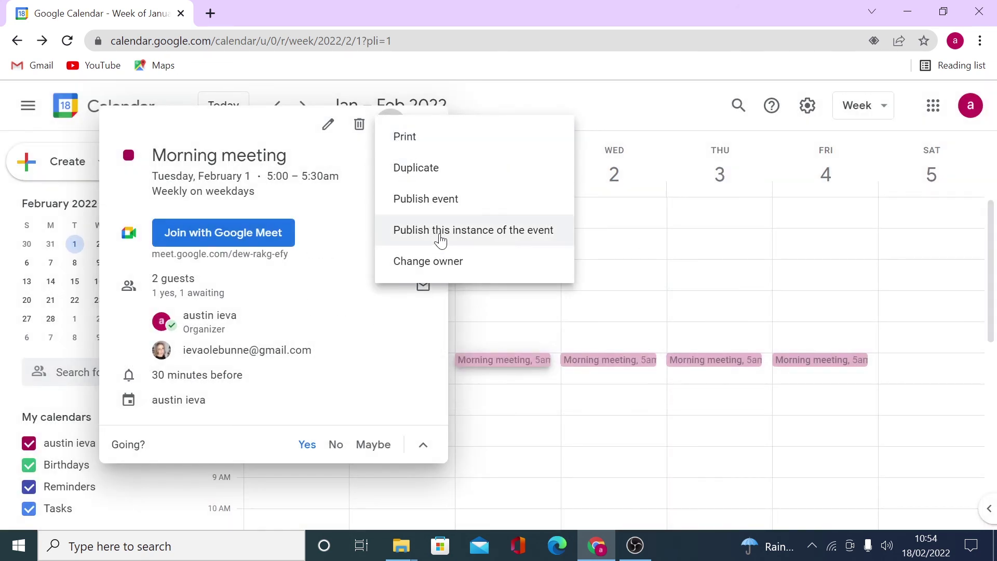
click(481, 239)
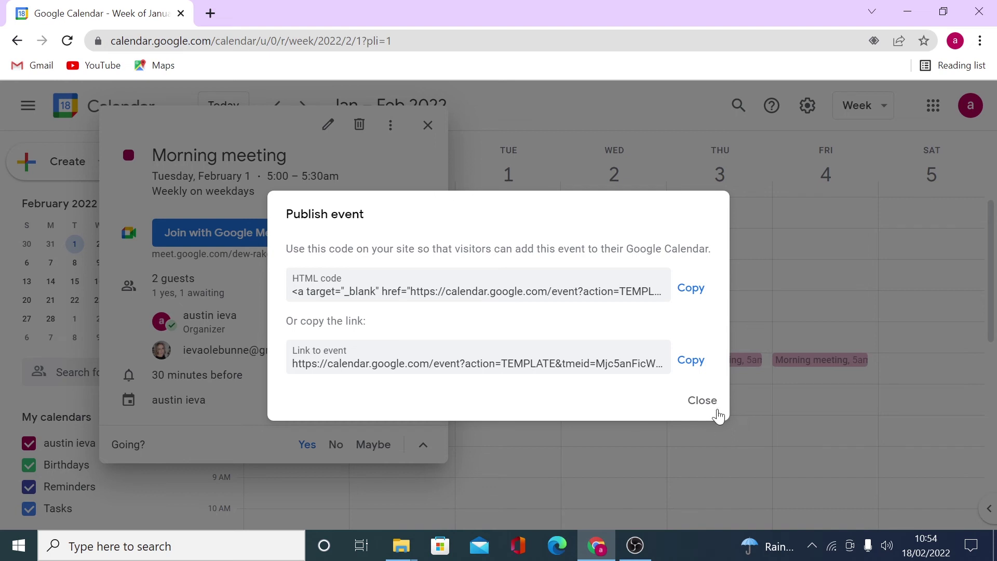
click(682, 397)
- Request an ownership transfer of the Morning meeting to the invited guest, keeping the message "I would like to transfer ownership of this event."
click(390, 125)
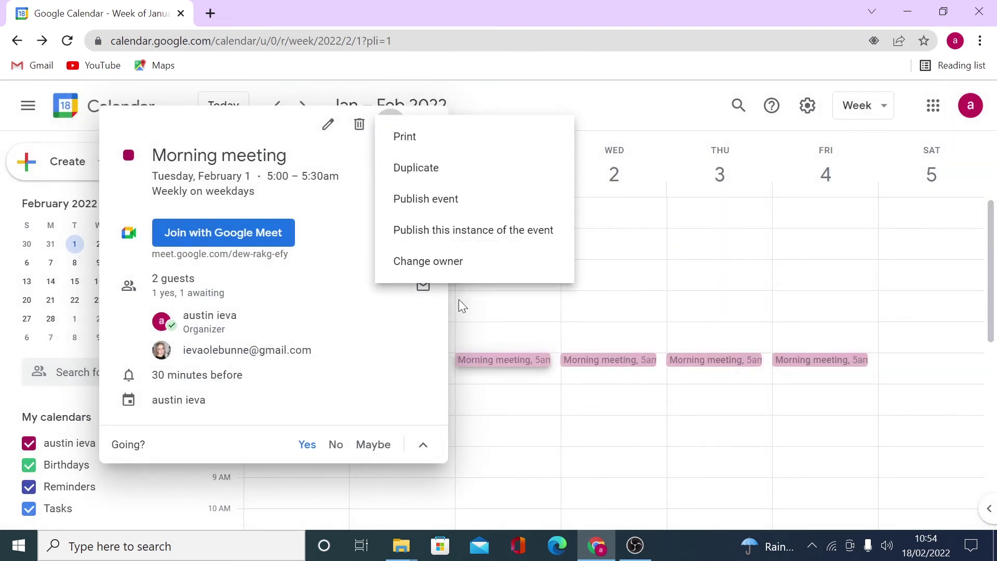
click(455, 261)
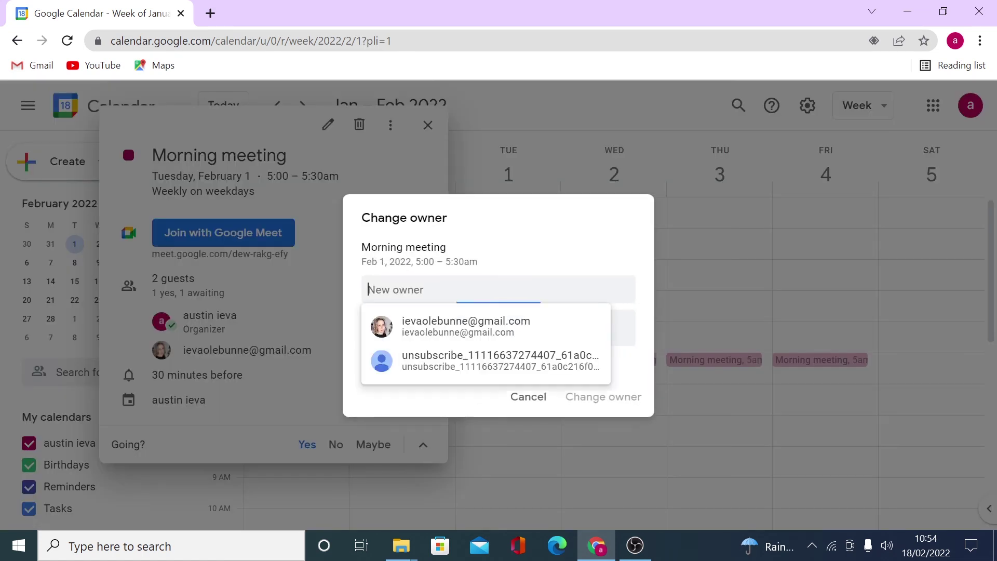
click(445, 324)
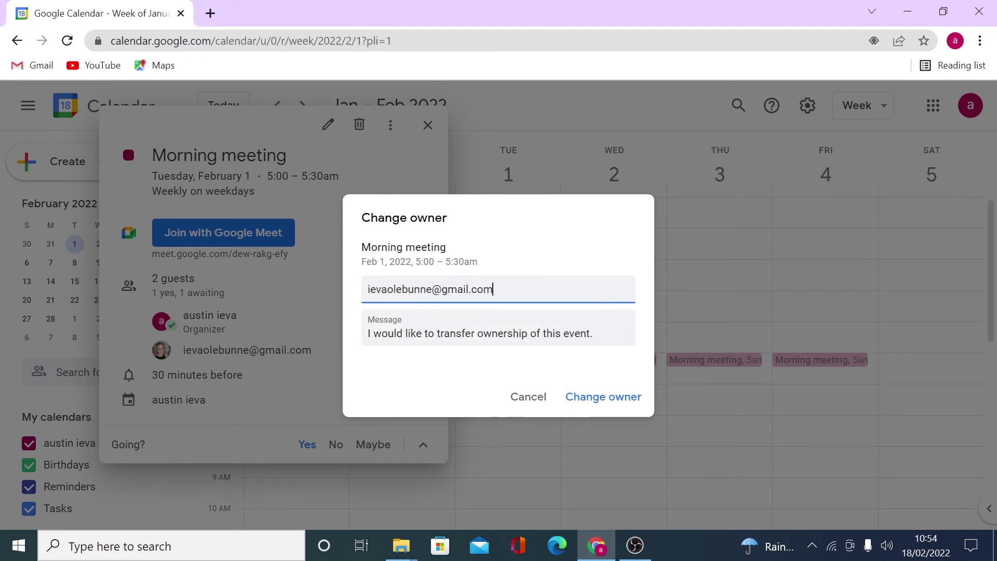
key(Tab)
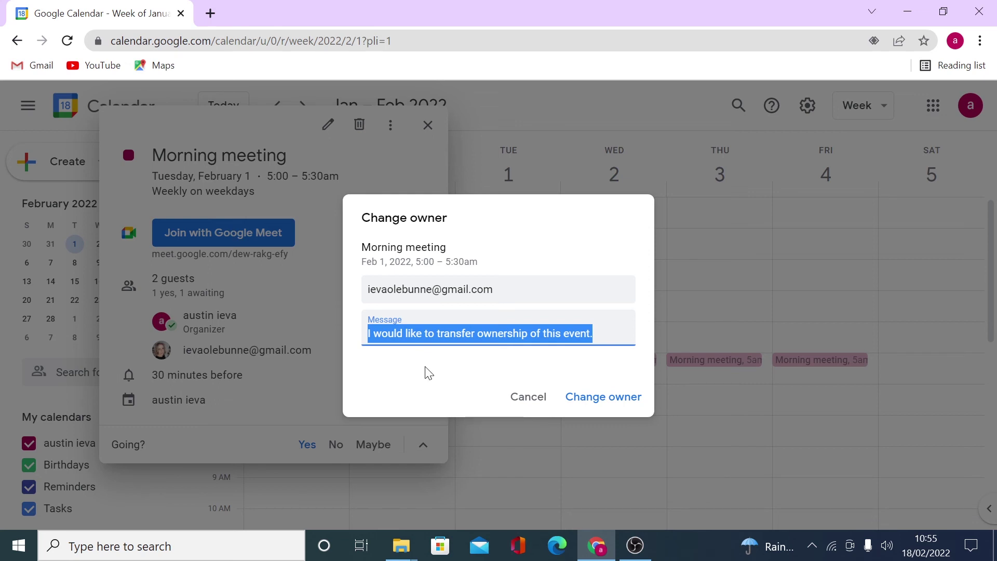
click(432, 380)
click(610, 399)
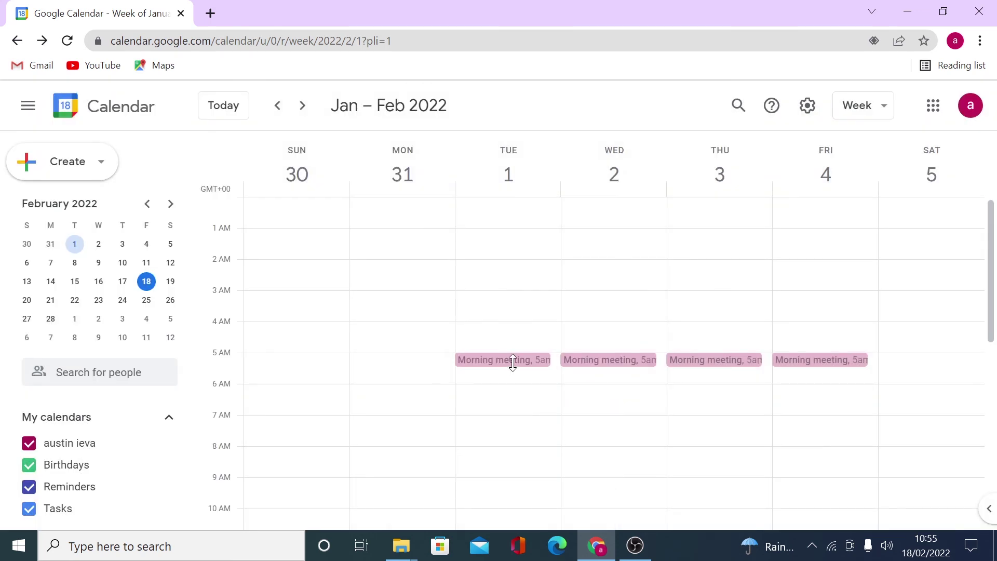
- Reopen the Tuesday, February 1 Morning meeting for editing, review its details and guest permissions, and return to the week view
click(512, 360)
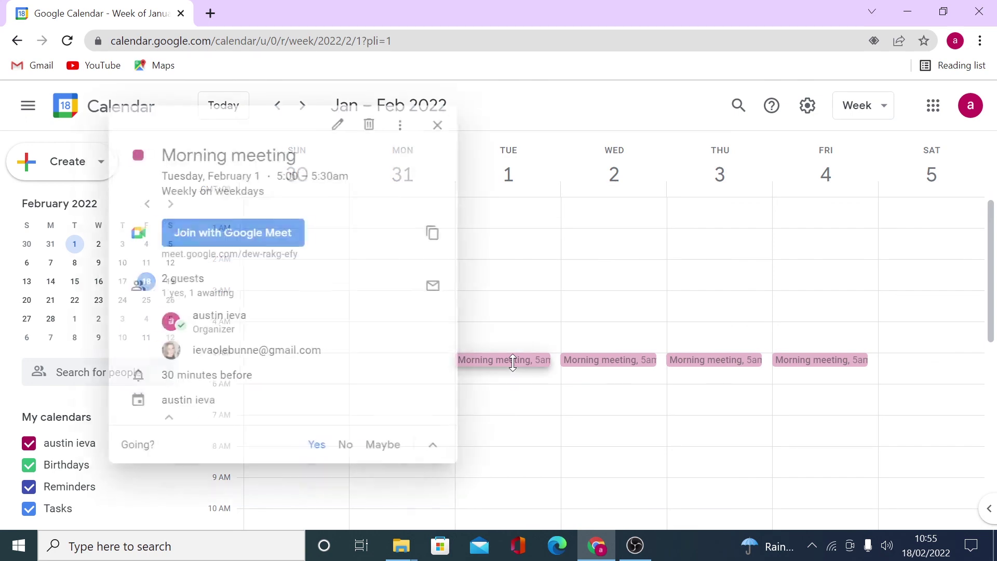
click(328, 126)
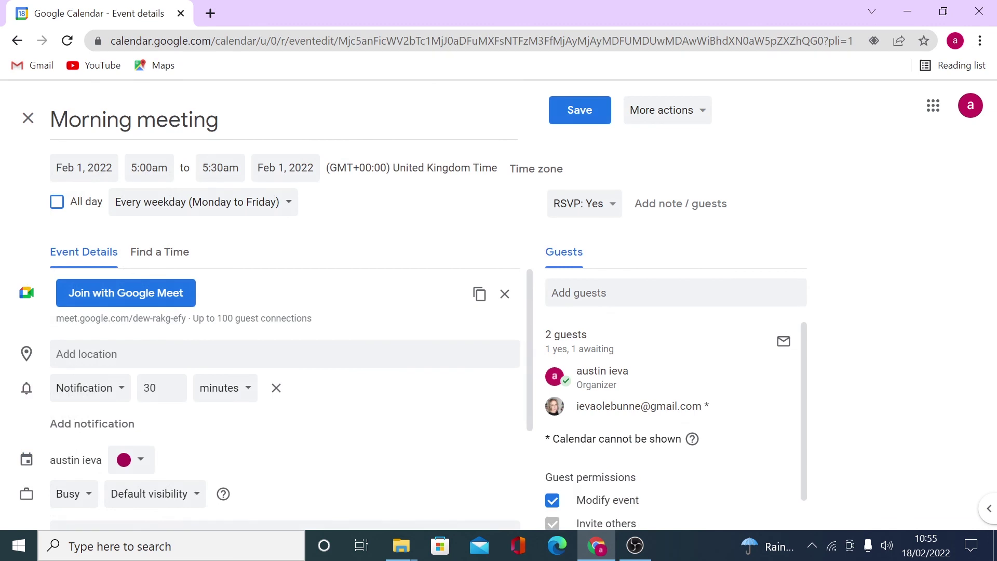
scroll(408, 312, down, 3)
scroll(276, 394, up, 3)
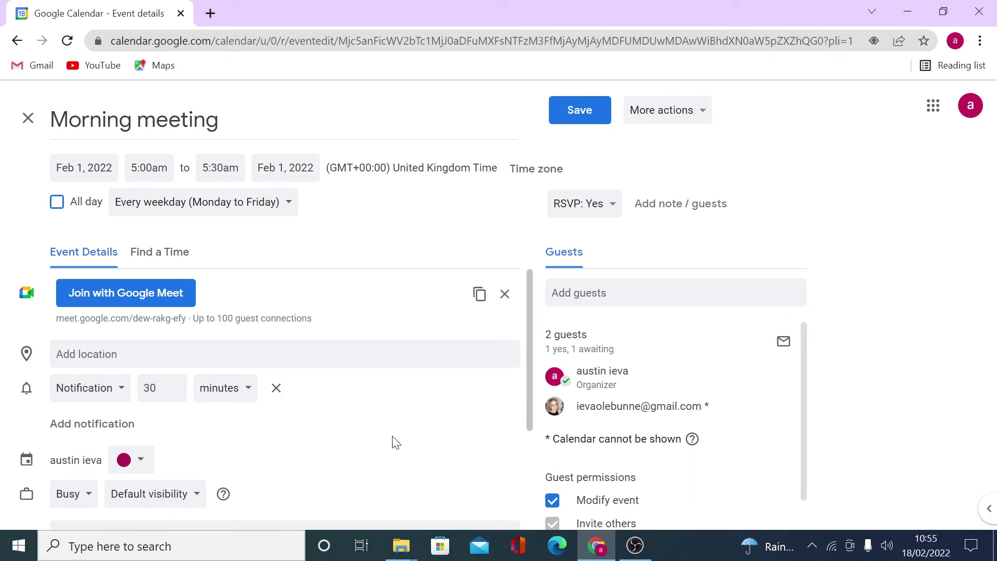
scroll(701, 466, down, 1)
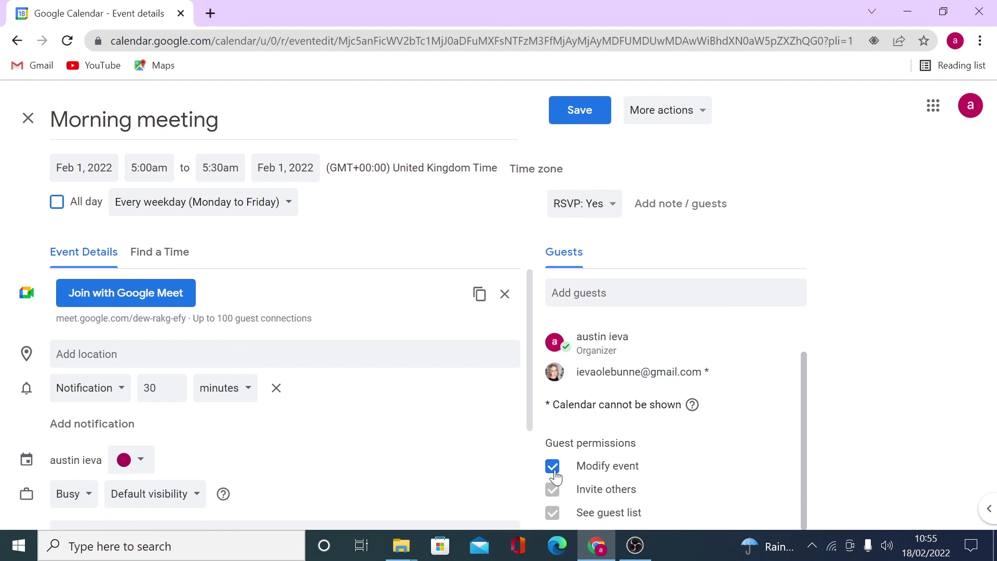
key(ctrl+s)
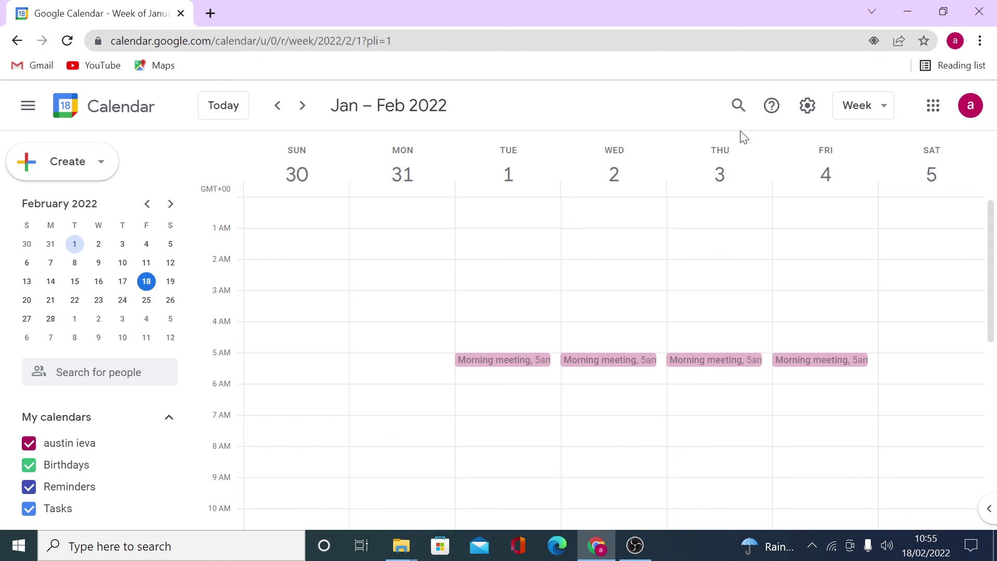
- View the help options and the Send feedback form, exclude the screenshot, and close the form without sending
click(773, 107)
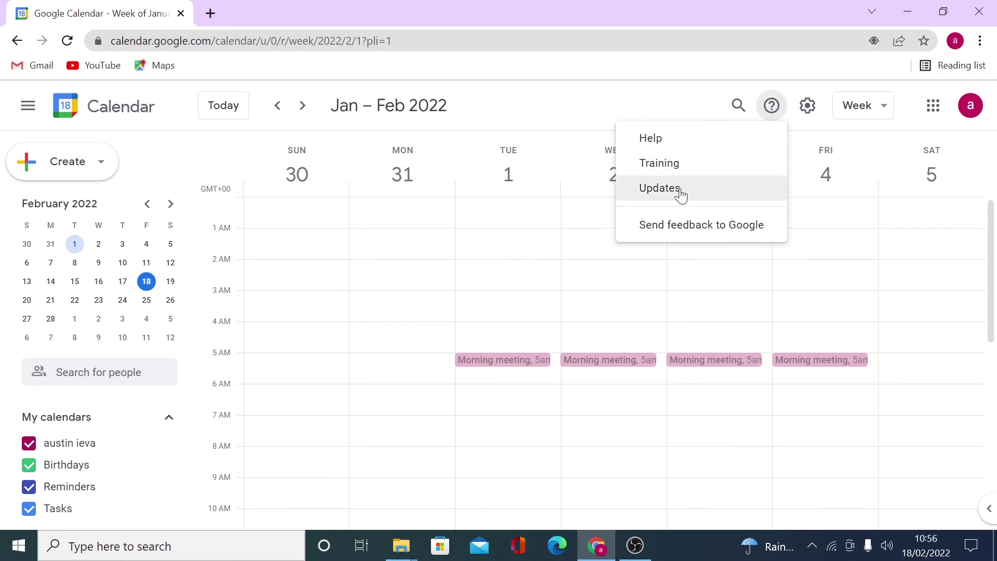
click(674, 228)
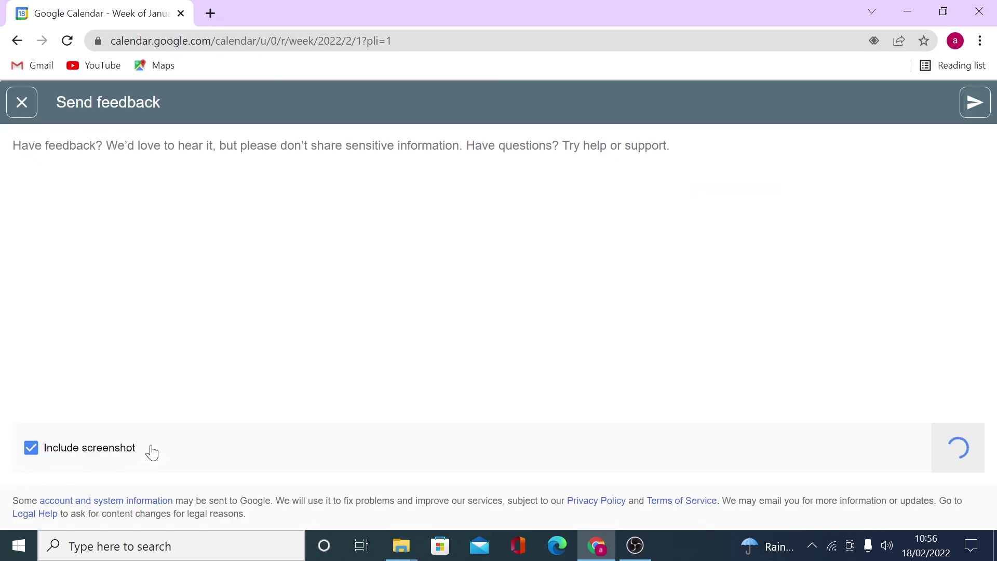
click(31, 448)
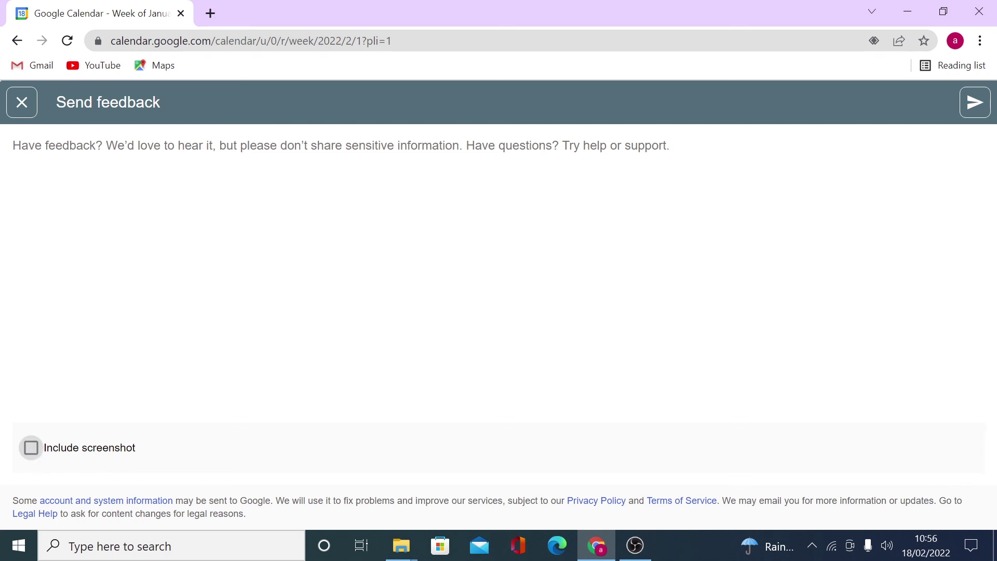
key(Escape)
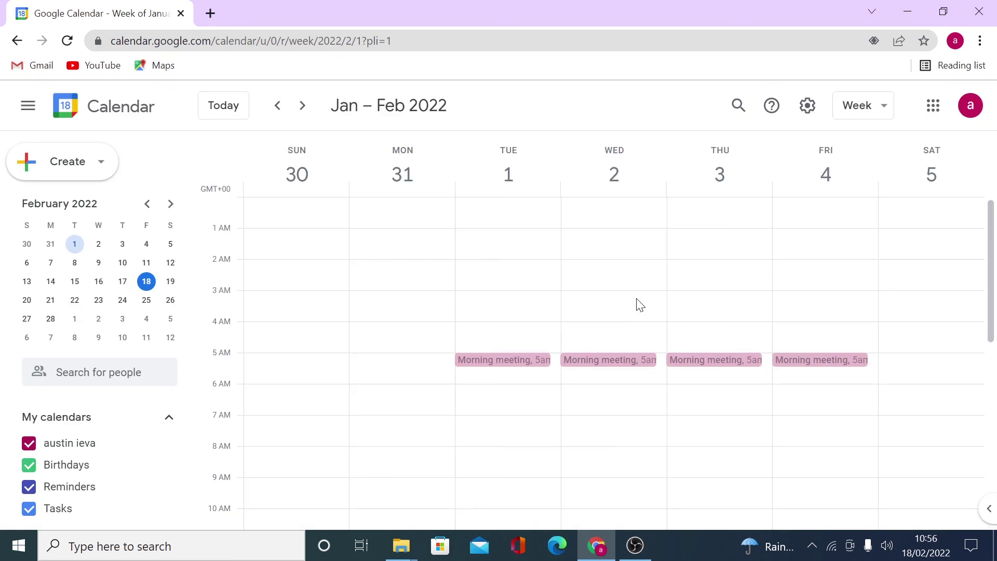